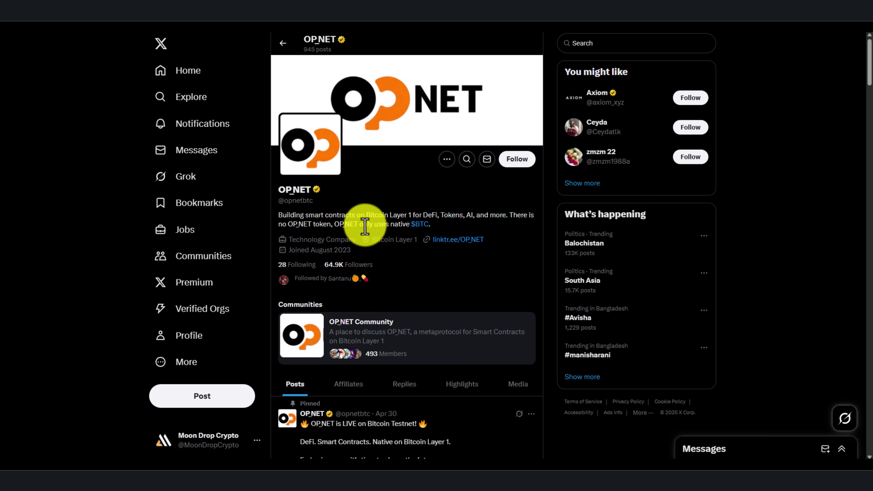
# - Scroll through OP_NET's recent posts on the X timeline
pyautogui.scroll(-15, 395, 202)
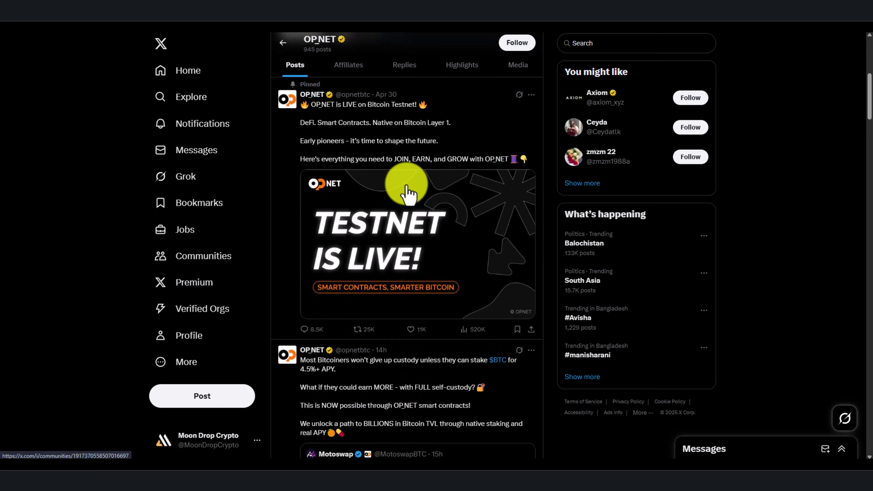
pyautogui.scroll(-15, 408, 194)
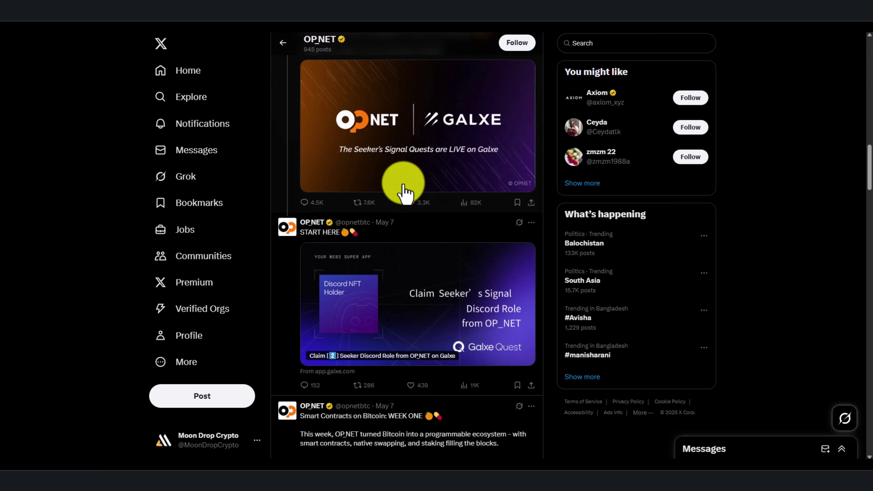
pyautogui.scroll(-5, 405, 192)
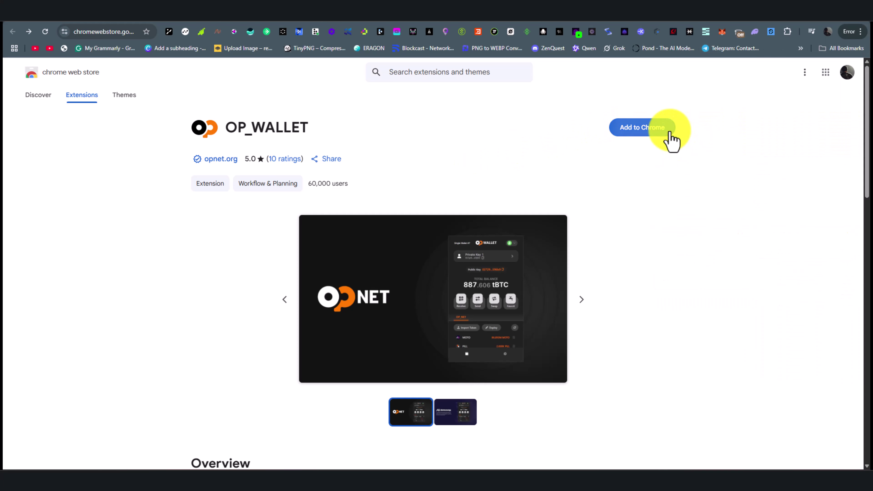
# - Add the OP_WALLET extension to Chrome and confirm the installation
pyautogui.click(669, 134)
pyautogui.click(481, 119)
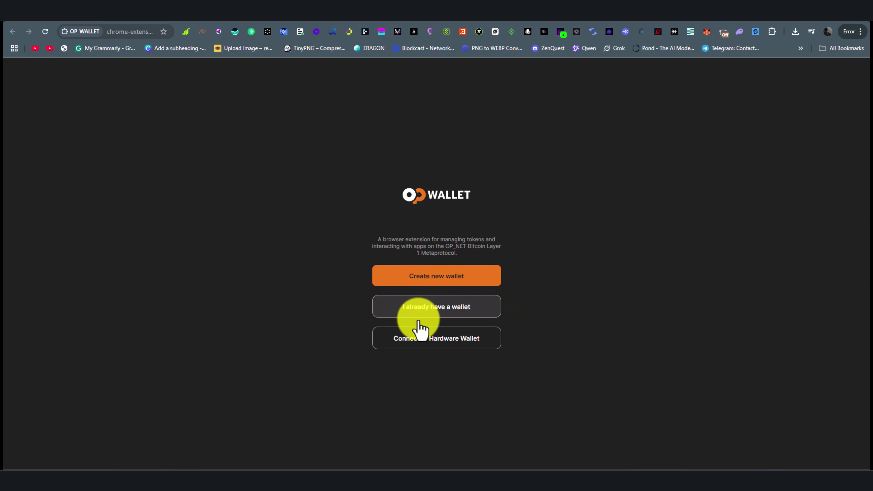
# - Restore OP_WALLET as a UniSat Wallet from the 12-word phrase with a Taproot address
pyautogui.click(474, 308)
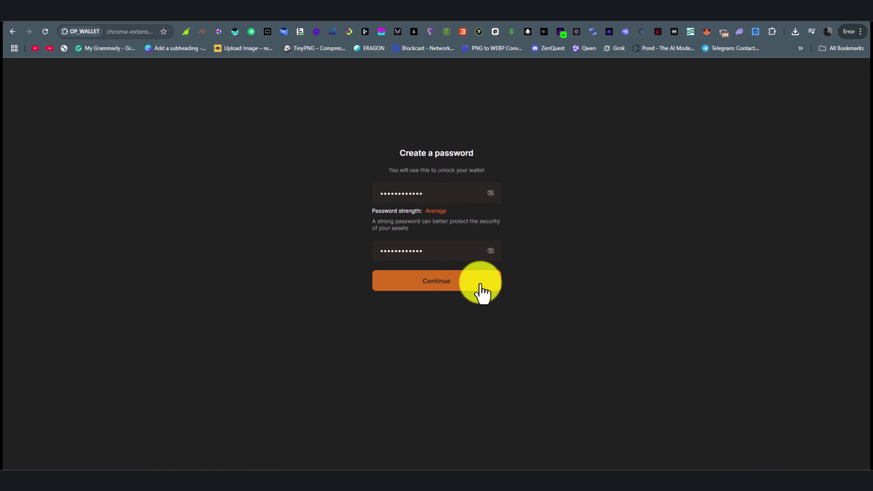
pyautogui.click(480, 291)
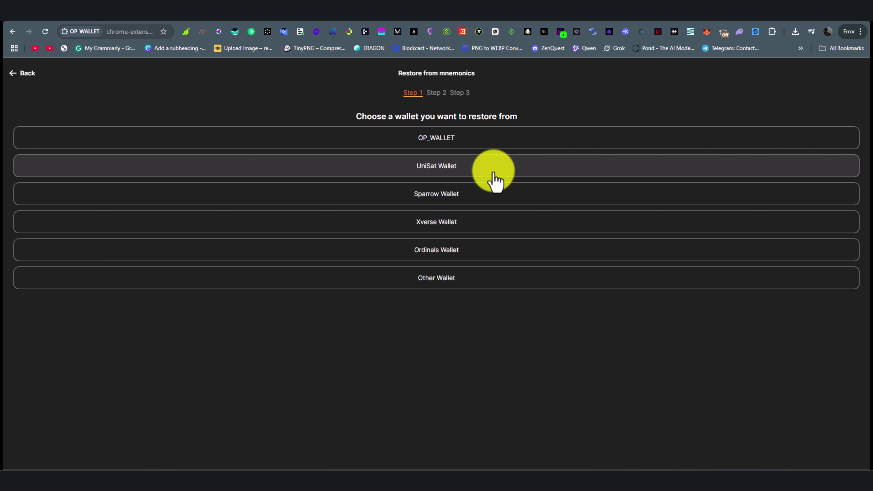
pyautogui.click(494, 175)
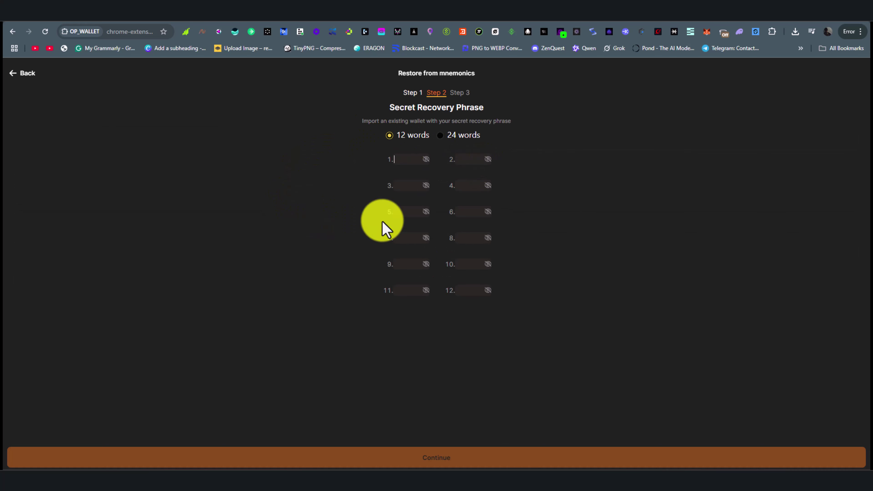
pyautogui.hotkey('ctrl', 'v')
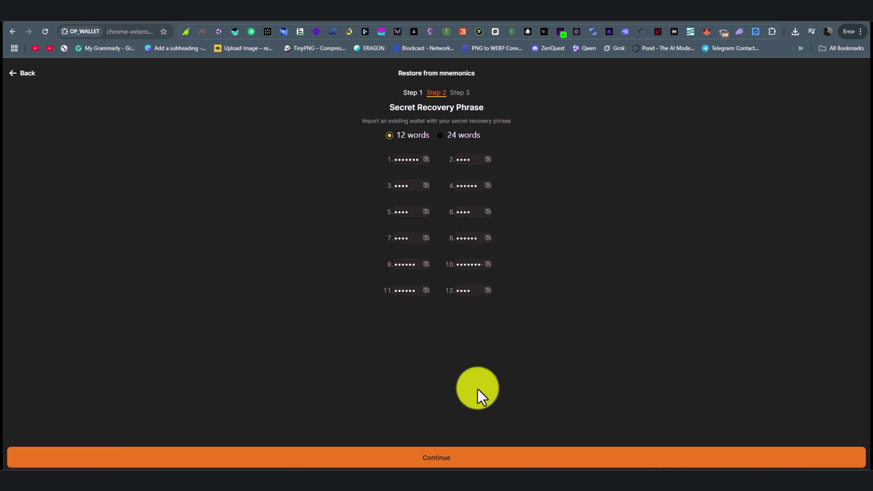
pyautogui.click(540, 460)
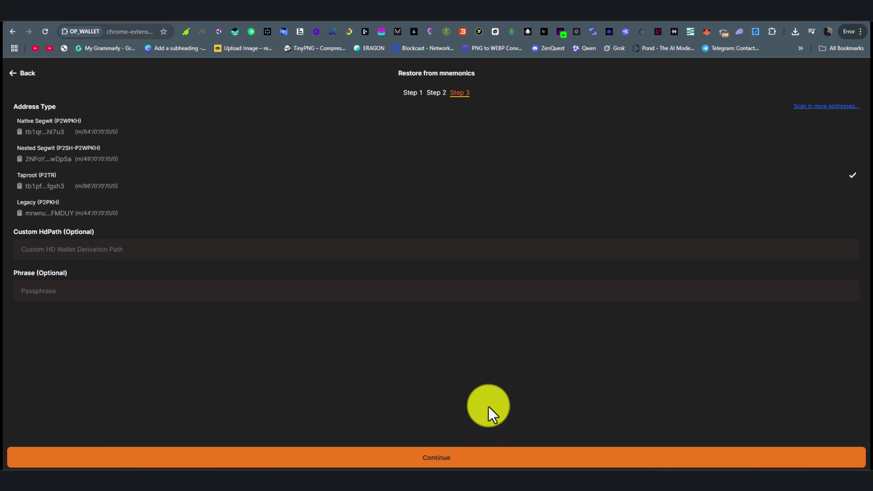
pyautogui.press('Return')
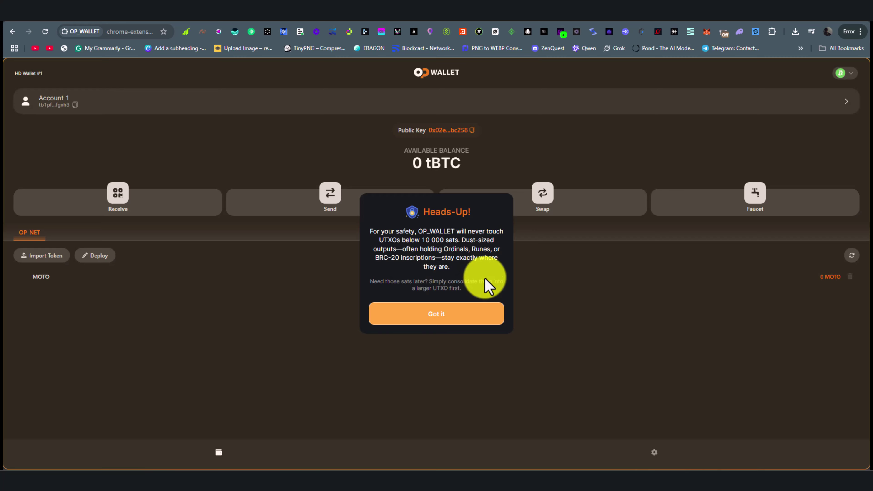
pyautogui.click(477, 313)
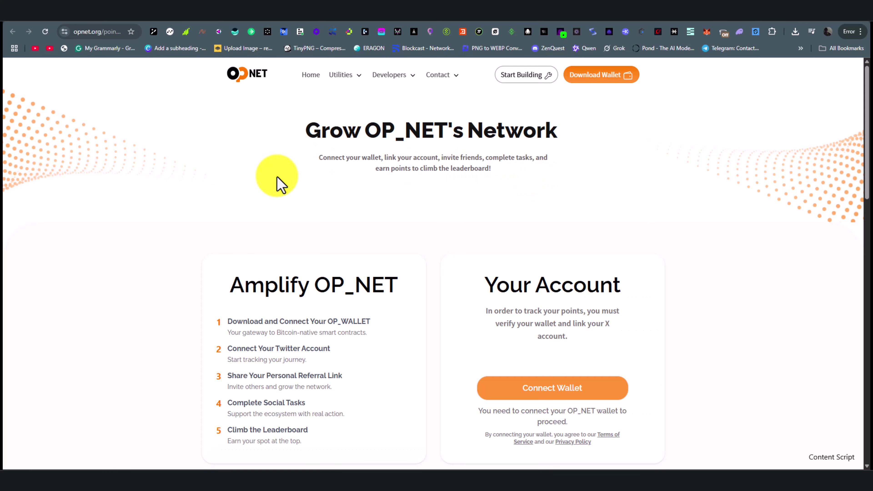
# - Connect OP_WALLET Account 1 to opnet.org and link the X account to the points dashboard
pyautogui.scroll(-5, 491, 223)
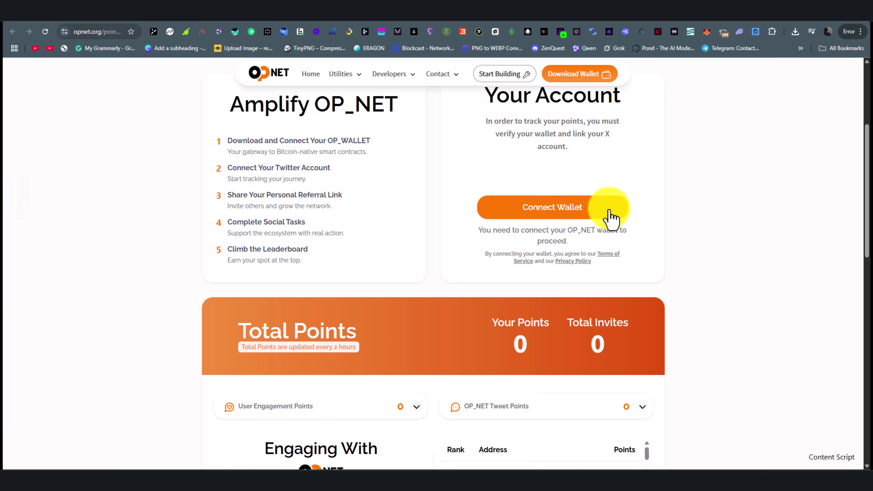
pyautogui.click(610, 217)
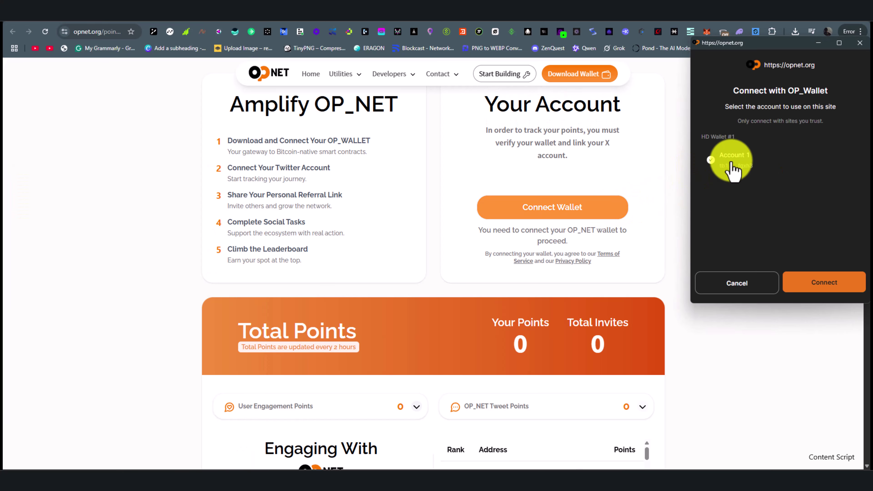
pyautogui.click(850, 288)
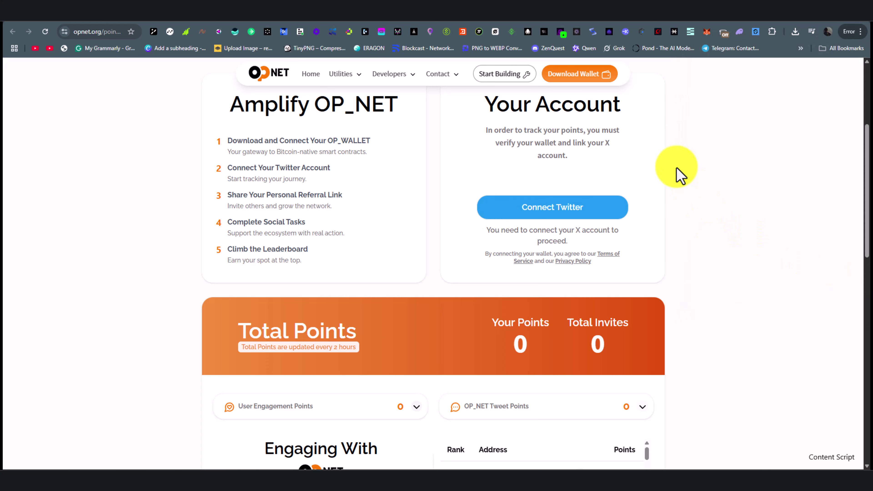
pyautogui.click(603, 213)
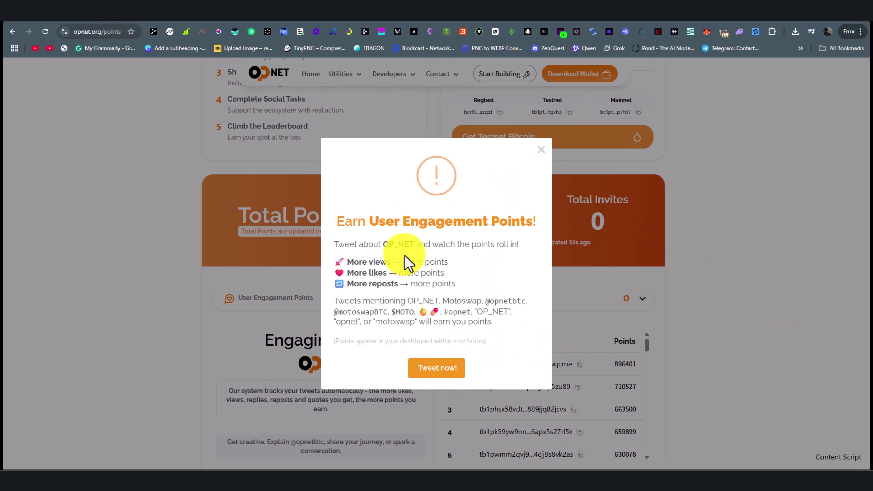
pyautogui.click(457, 379)
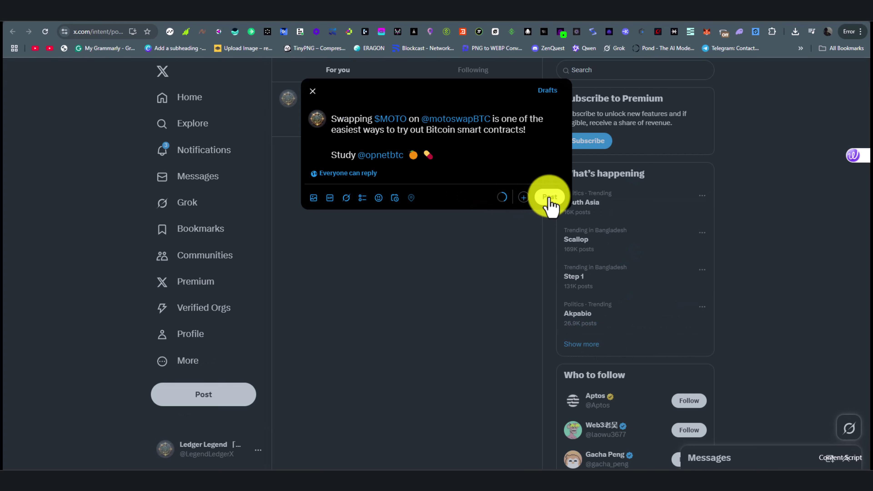
pyautogui.click(549, 197)
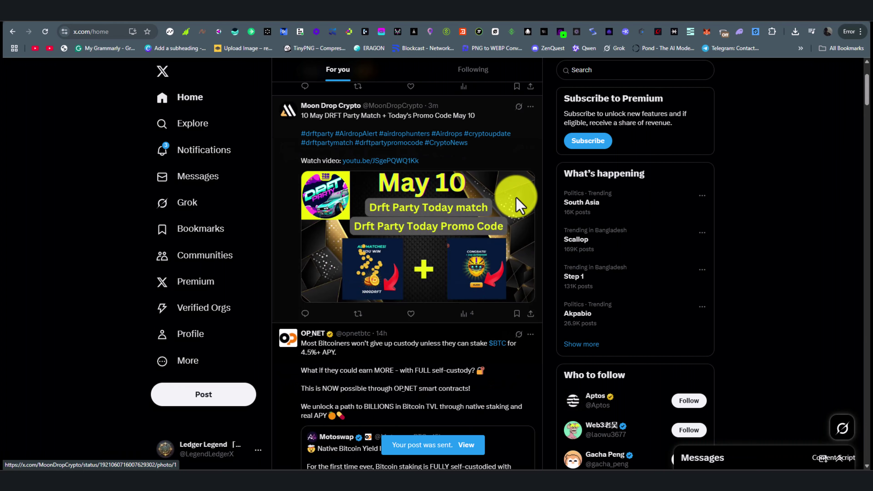
pyautogui.scroll(-7, 534, 253)
pyautogui.scroll(-10, 444, 351)
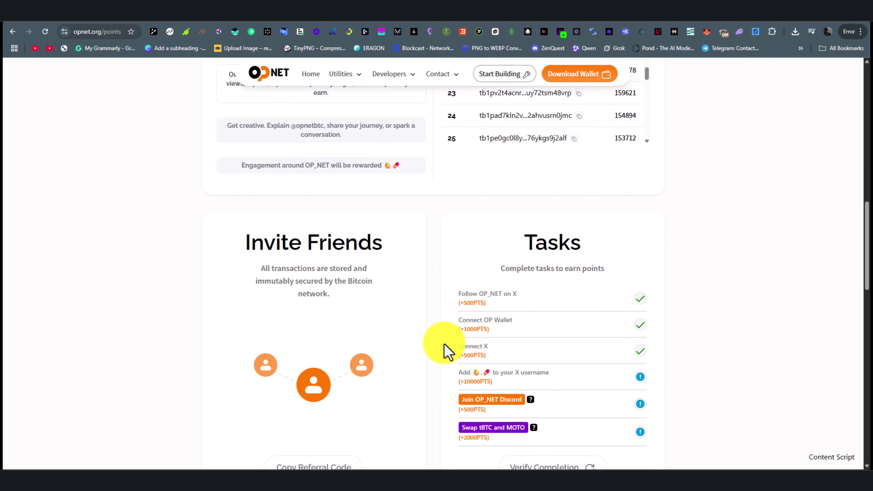
pyautogui.scroll(1, 446, 262)
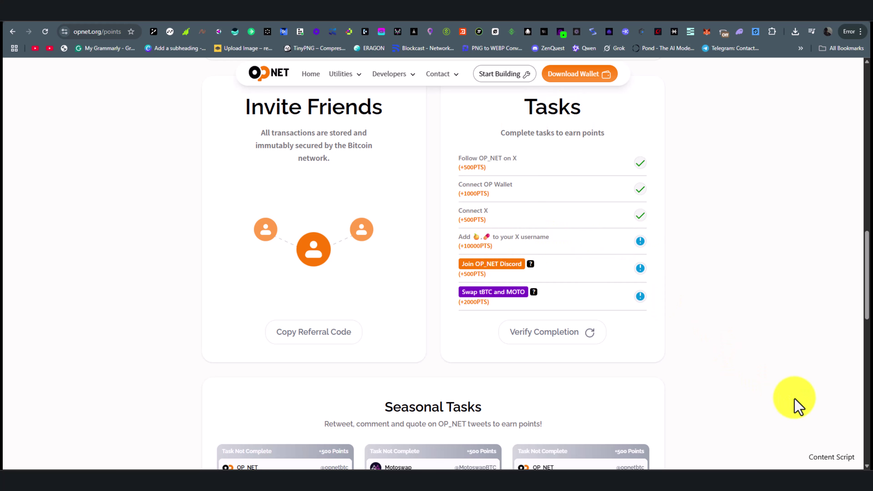
# - Copy the orange and pill emojis from the username task in the Tasks list
pyautogui.rightClick(480, 237)
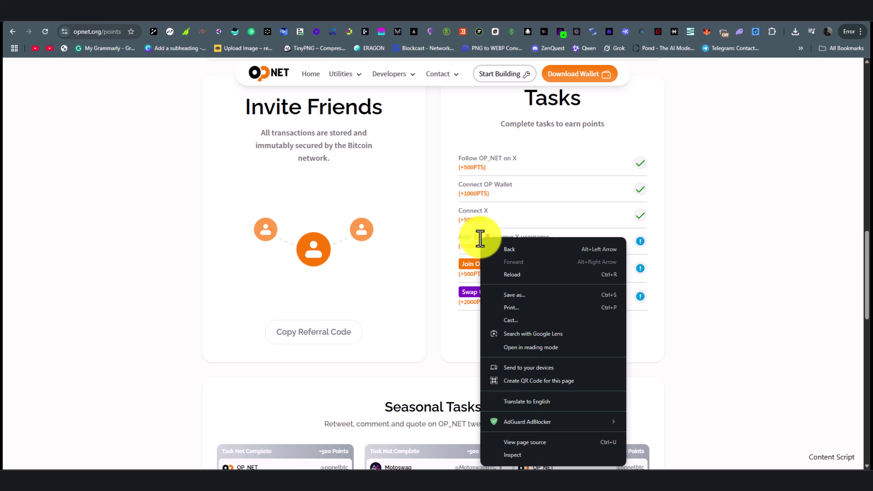
pyautogui.click(475, 238)
pyautogui.moveTo(478, 240); pyautogui.dragTo(494, 243)
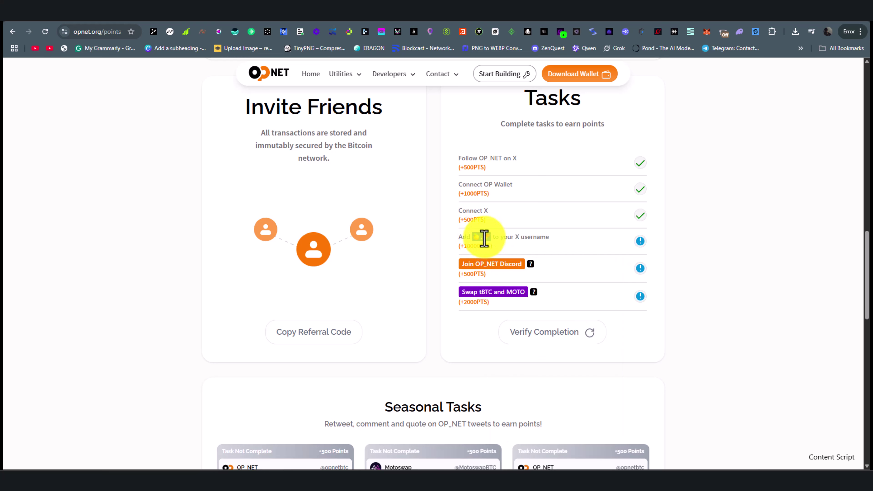
pyautogui.rightClick(484, 238)
pyautogui.click(512, 249)
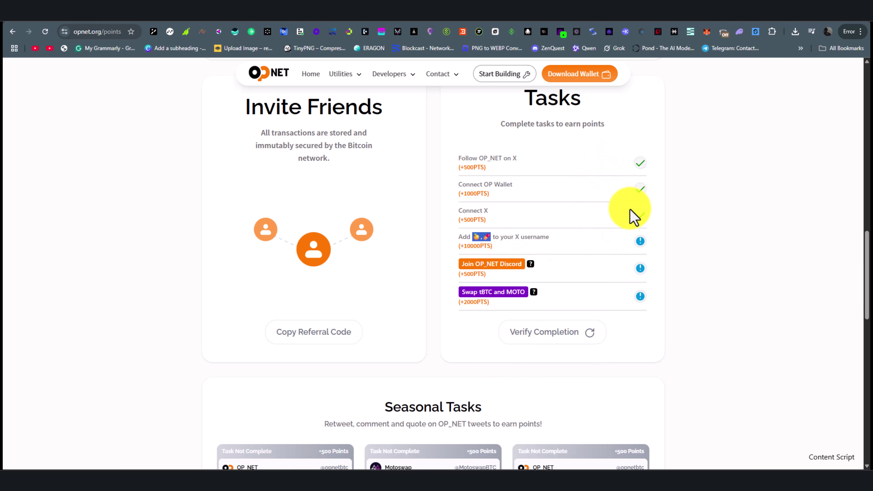
# - Replace the bracketed symbols in the X display name with the emojis and save the profile
pyautogui.click(633, 15)
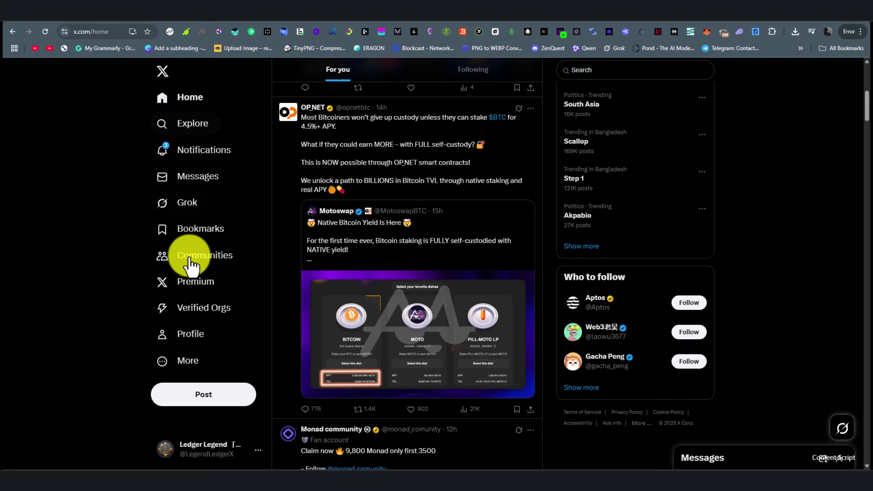
pyautogui.click(190, 334)
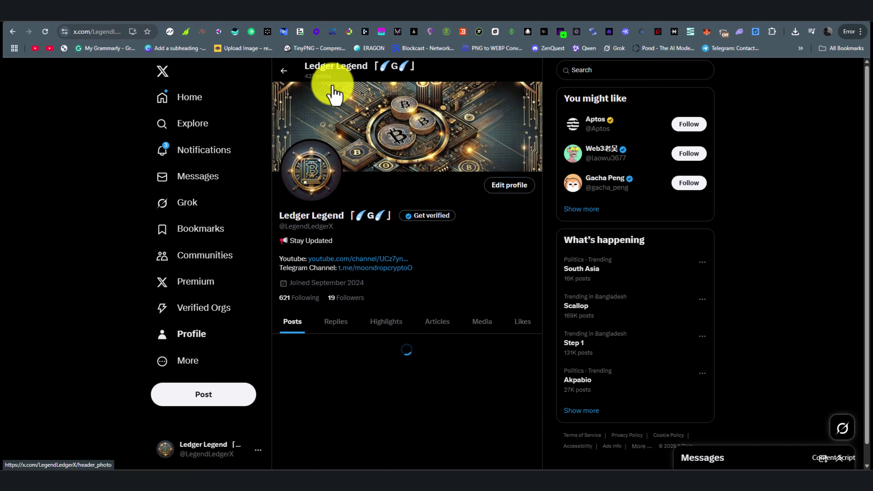
pyautogui.click(504, 191)
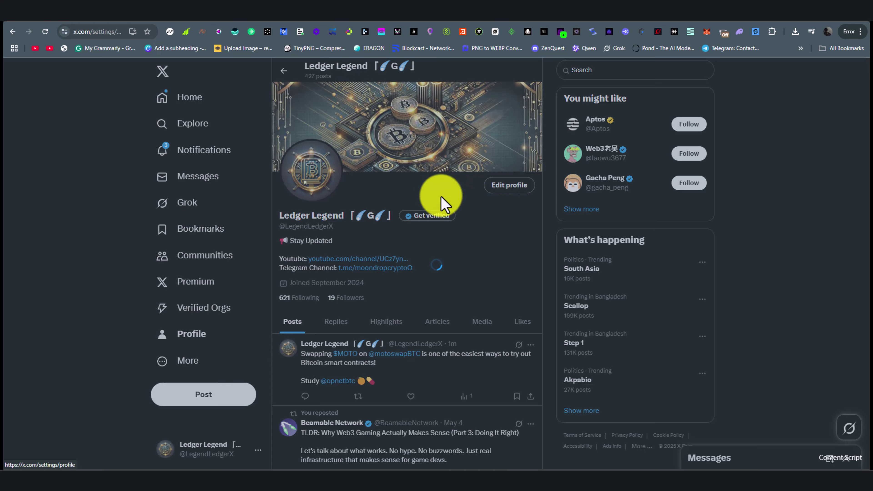
pyautogui.moveTo(367, 290); pyautogui.dragTo(425, 286)
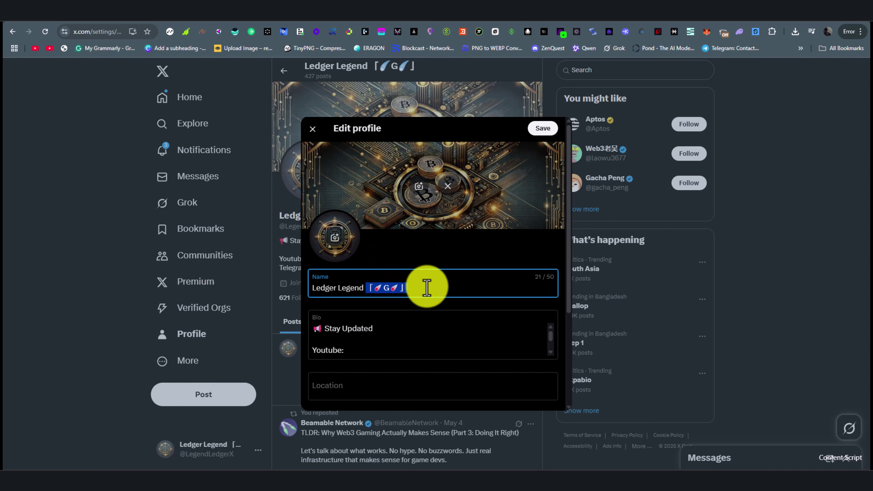
pyautogui.press('BackSpace')
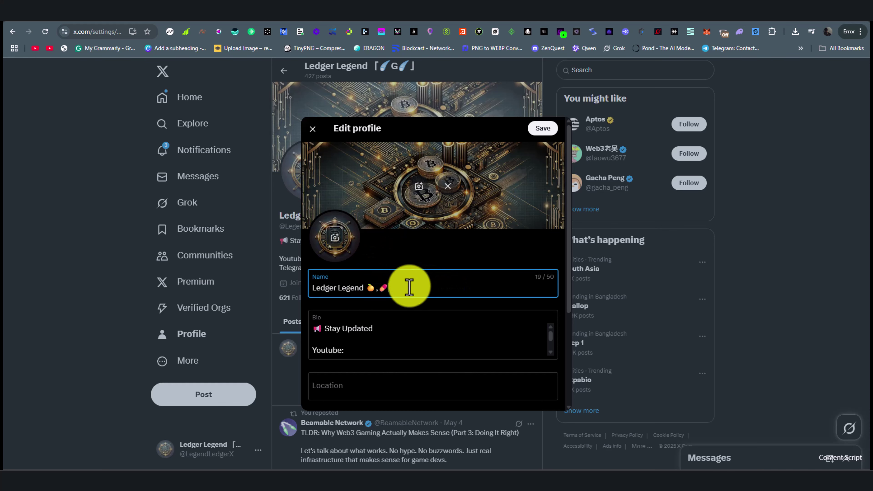
pyautogui.click(543, 131)
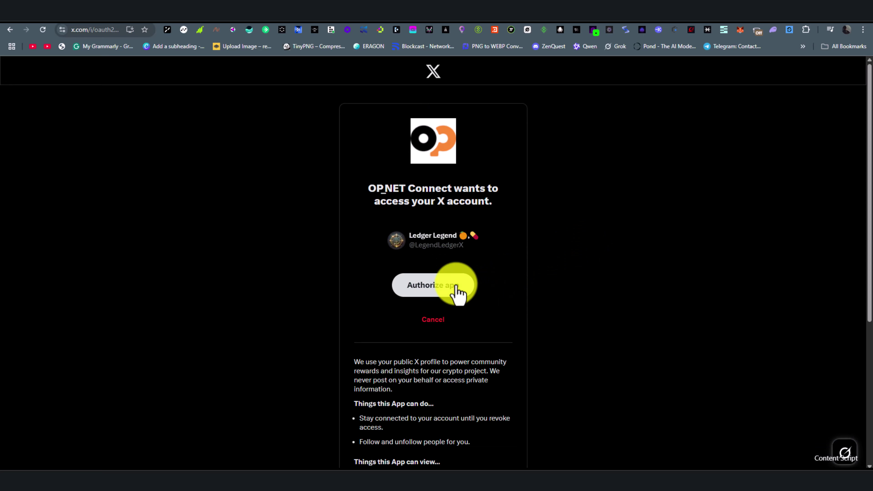
# - Authorize OP_NET Connect on X, then open the Join OP_NET Discord invite from Tasks
pyautogui.click(457, 290)
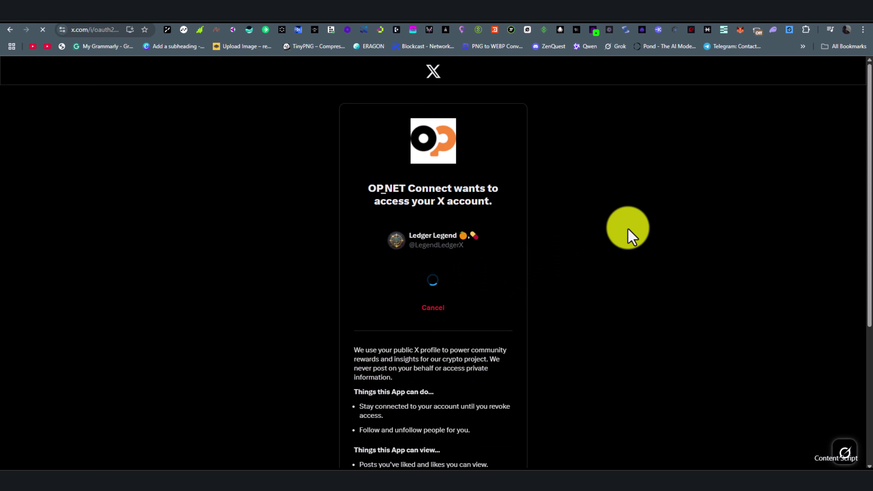
pyautogui.scroll(-5, 610, 260)
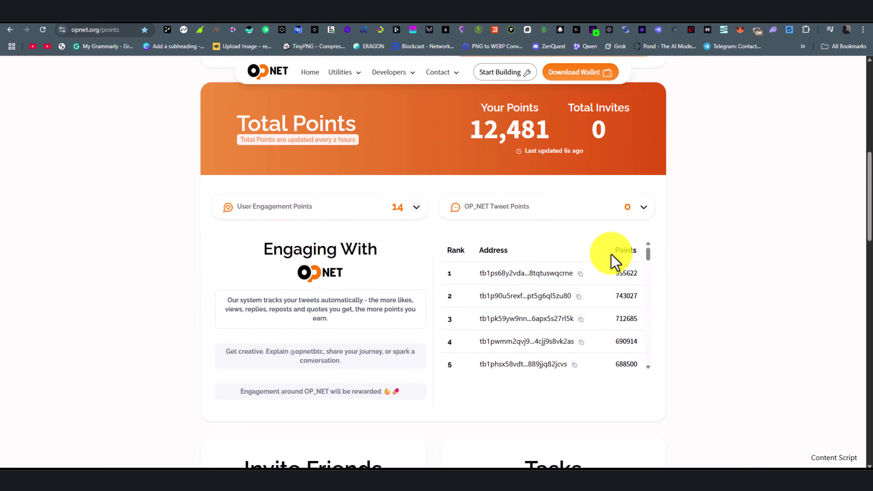
pyautogui.scroll(-9, 571, 196)
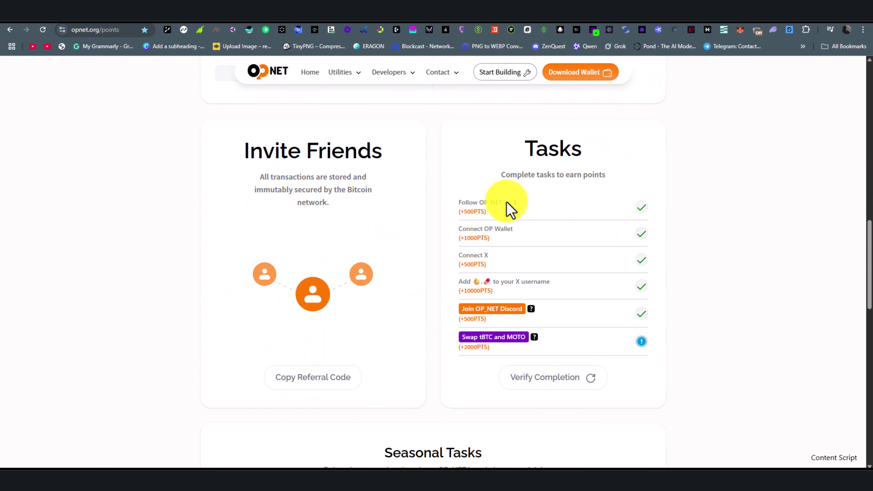
pyautogui.scroll(-3, 584, 279)
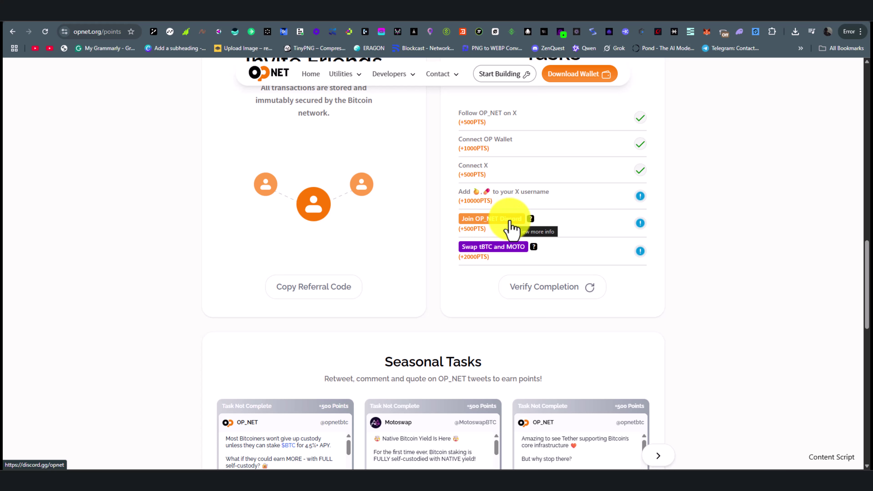
pyautogui.click(510, 222)
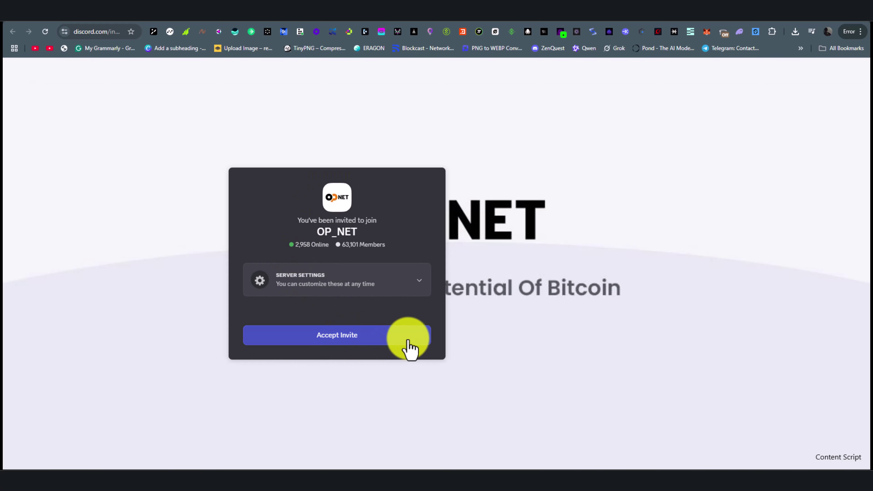
# - Accept the OP_NET Discord invite, agree to the server rules, and open #opnetard
pyautogui.click(408, 344)
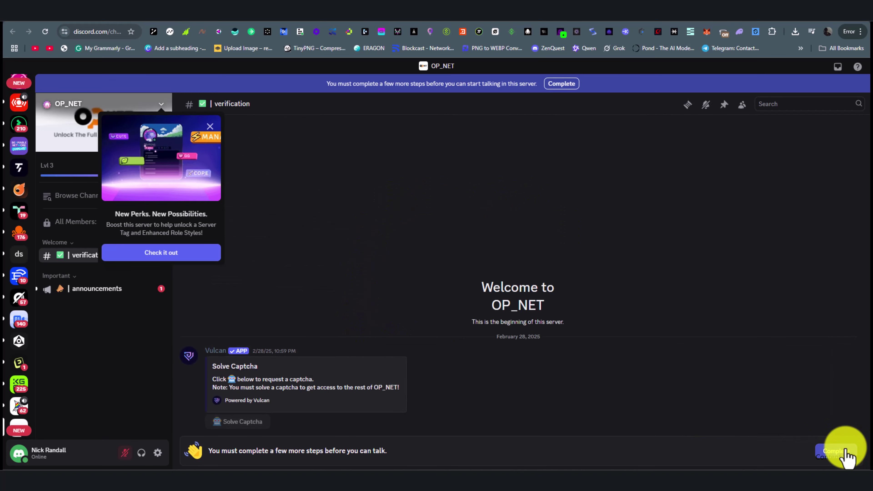
pyautogui.click(846, 457)
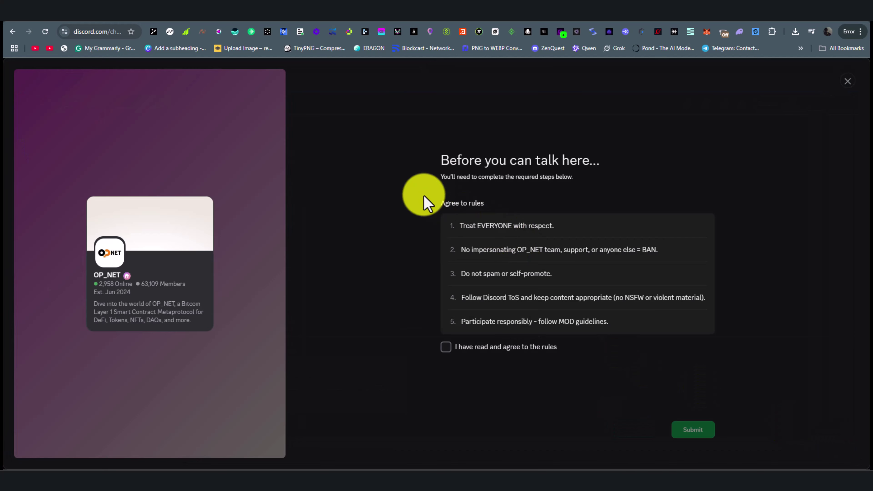
pyautogui.click(444, 348)
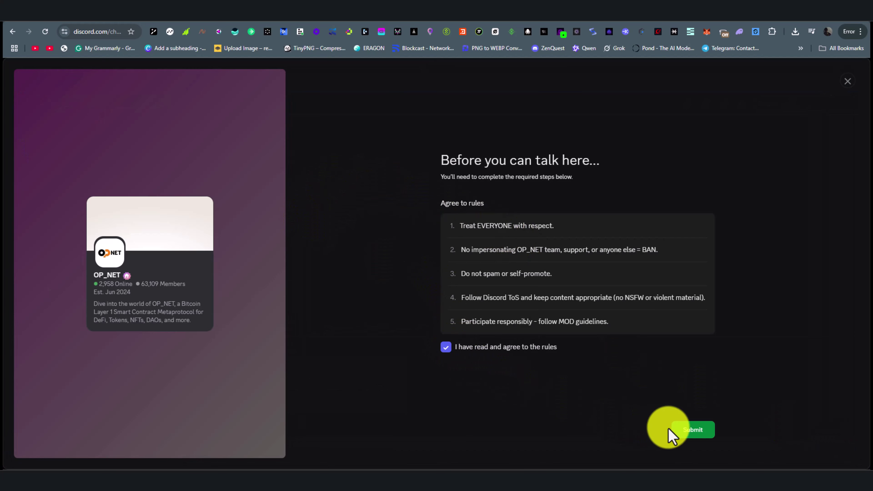
pyautogui.click(694, 432)
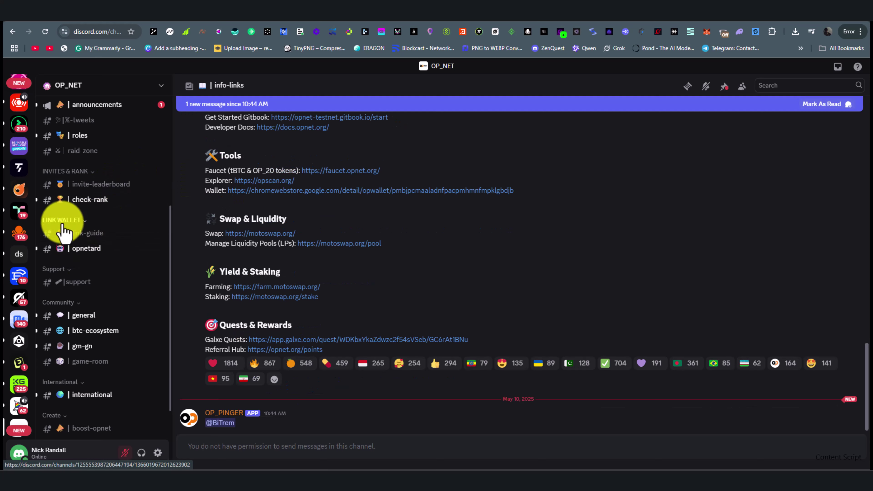
pyautogui.click(109, 248)
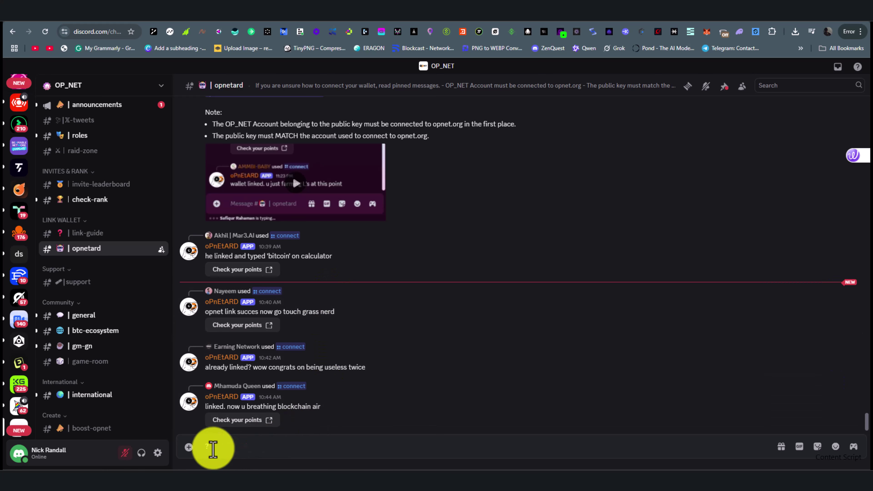
# - Run /connect in #opnetard with the OP_WALLET public key as public_key
pyautogui.write('/co')
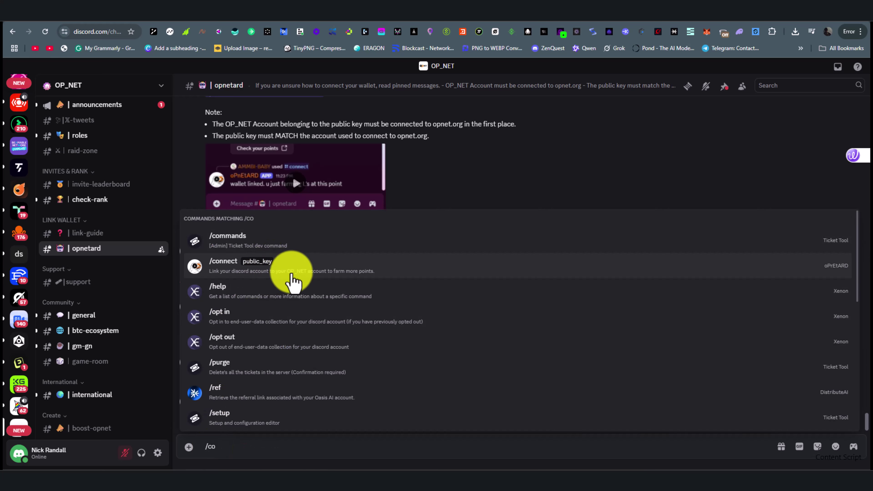
pyautogui.click(289, 272)
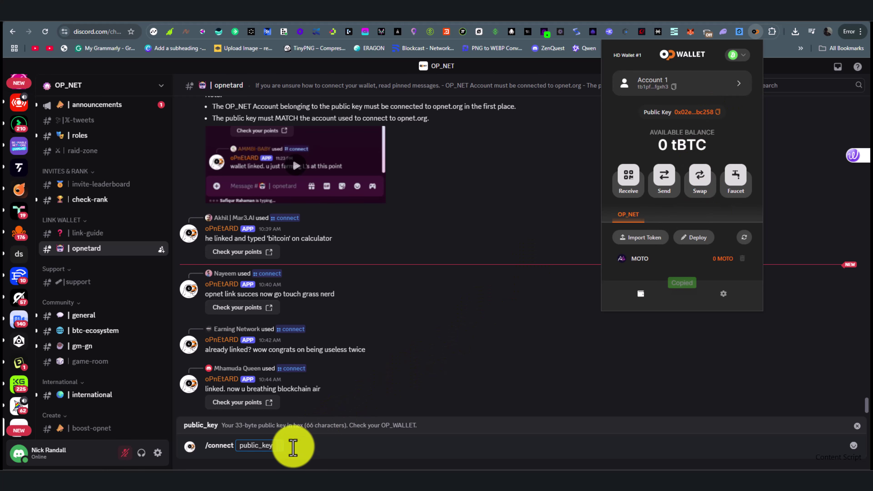
pyautogui.click(282, 447)
pyautogui.write('02e37b2f4144c7f858024642ed2900da8db97ebb8b9ce4904d084404ea6debc258')
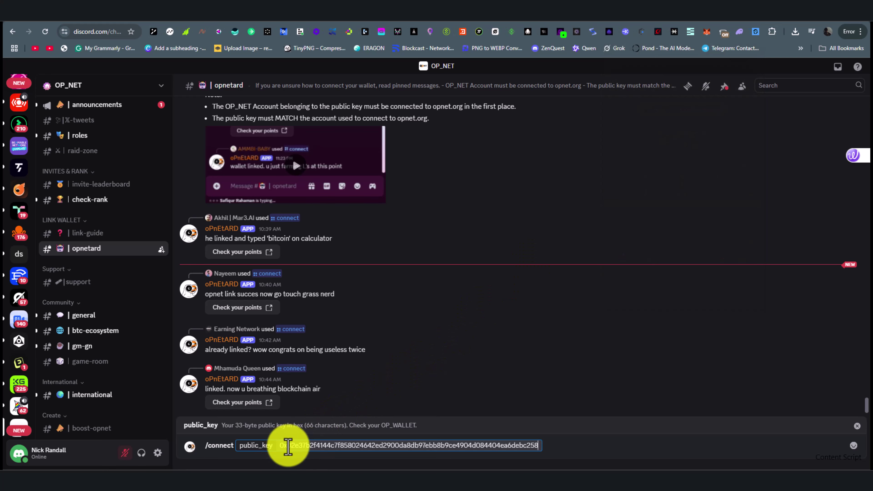
pyautogui.press('Return')
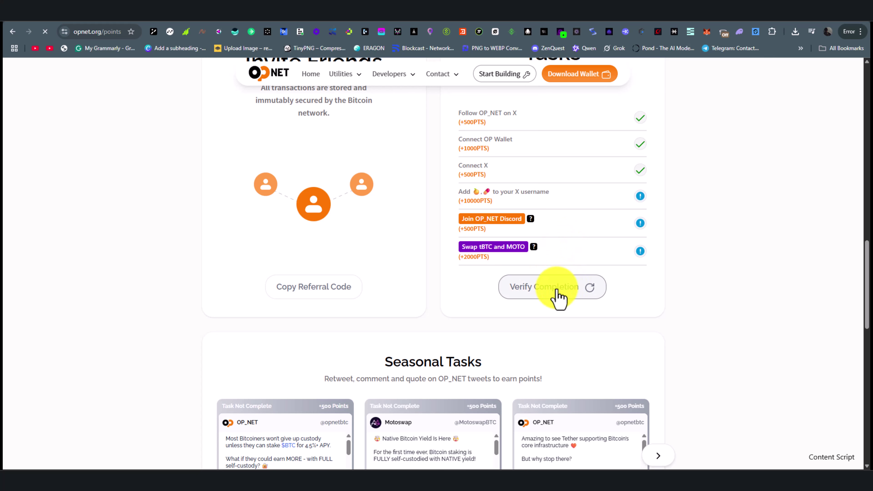
# - Authorize the points site's X access so Join OP_NET Discord (+500 PTS) verifies as complete
pyautogui.scroll(-10, 753, 240)
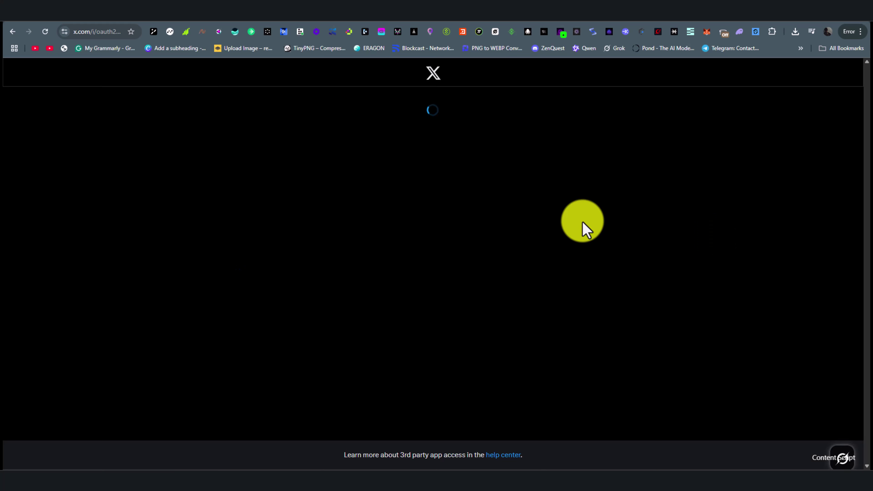
pyautogui.click(453, 286)
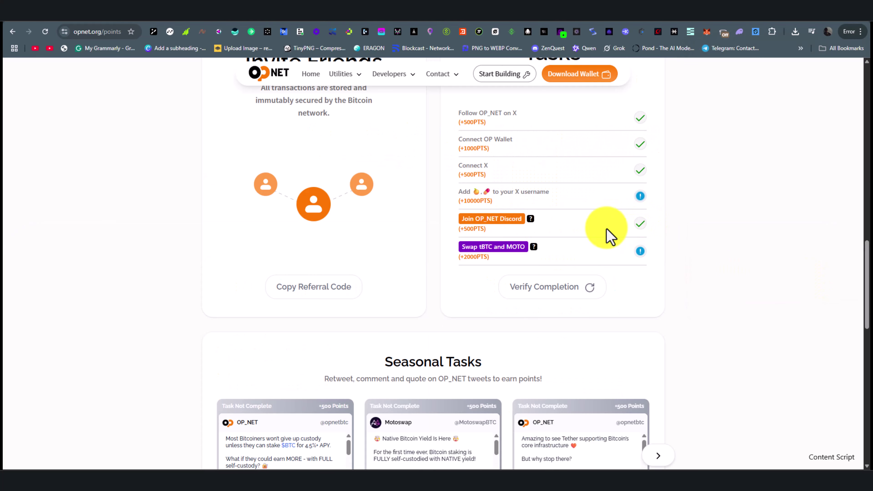
# - Open the tBTC/MOTO swap task and connect the OP_WALLET account to Motoswap
pyautogui.scroll(-1, 495, 235)
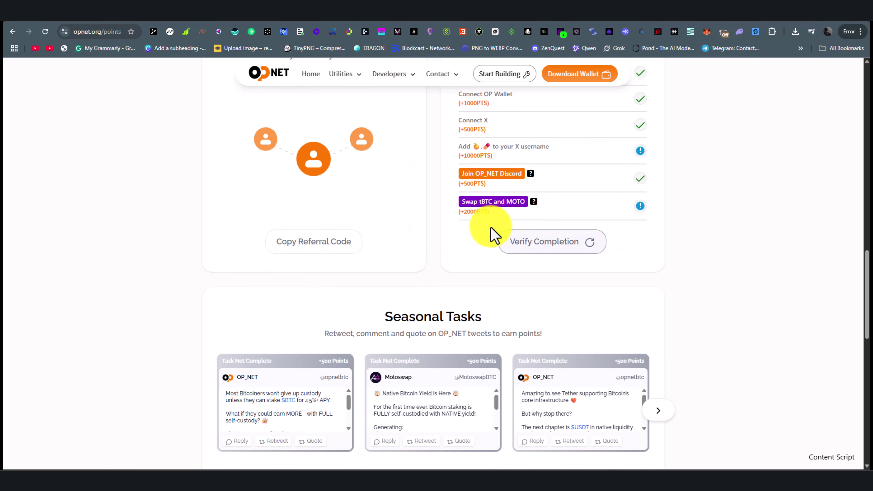
pyautogui.click(508, 204)
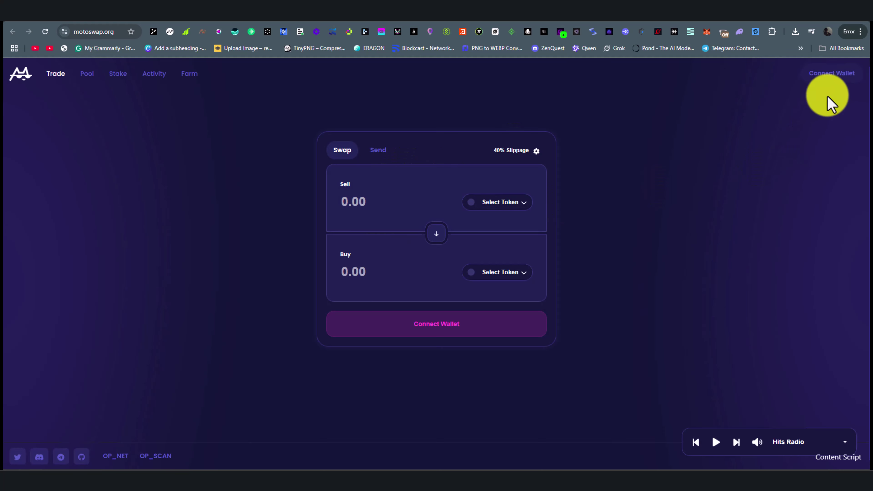
pyautogui.click(832, 74)
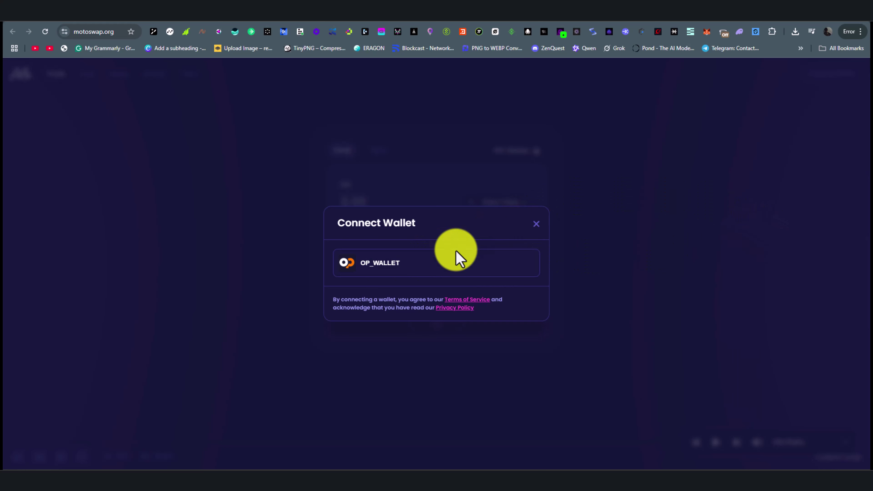
pyautogui.click(455, 254)
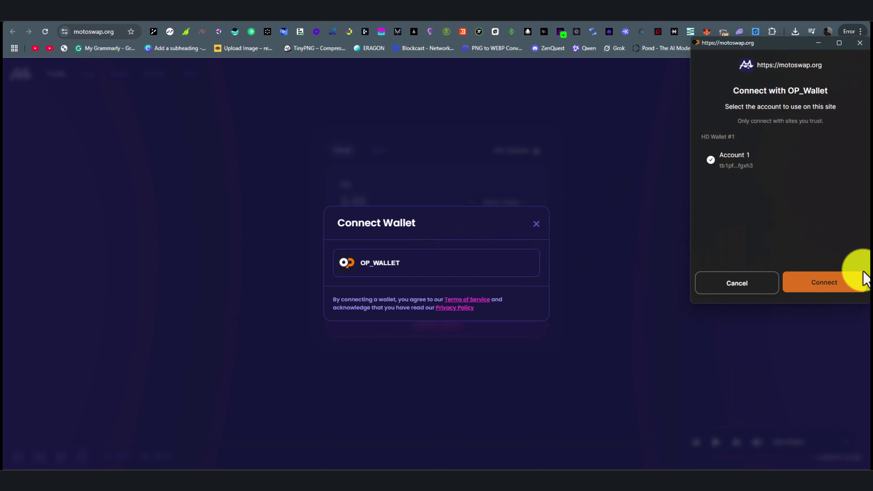
pyautogui.click(847, 285)
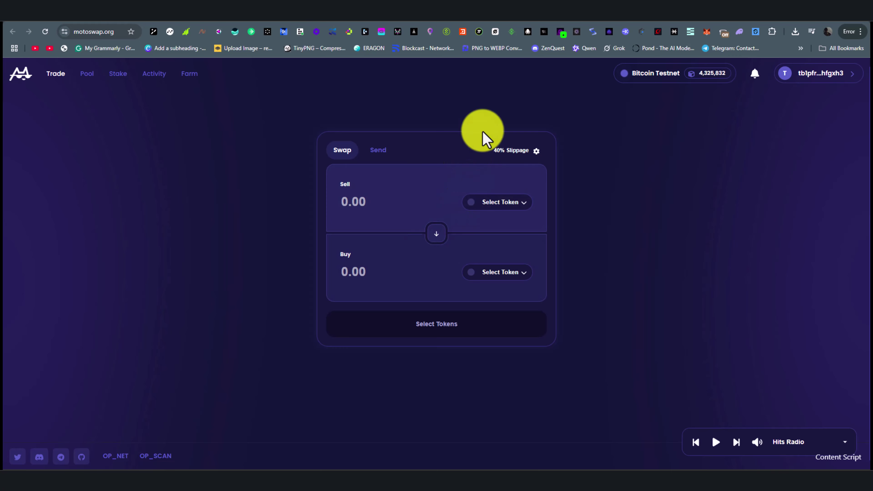
# - Return to the OP_NET points page, now showing 2,500 points
pyautogui.click(460, 11)
pyautogui.scroll(1, 666, 266)
pyautogui.scroll(10, 666, 266)
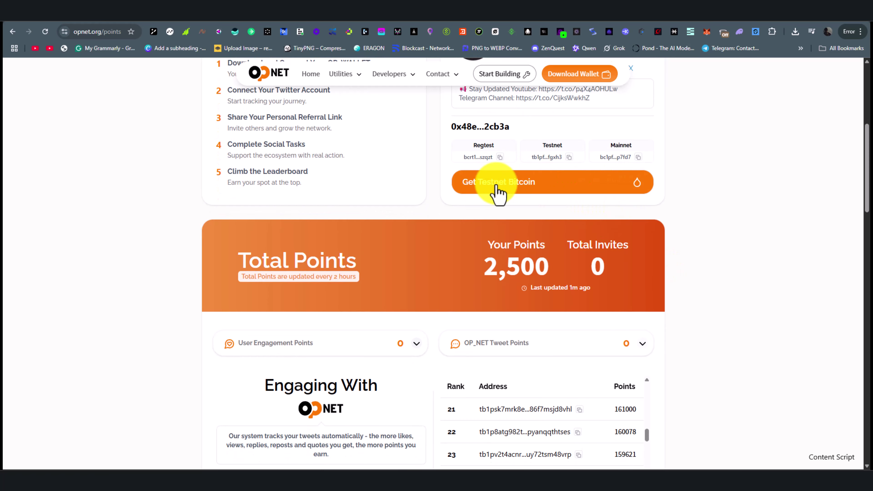
# - Claim 0.05 tBTC from the faucet to the wallet address after solving the captcha, then switch to the OP_20 Token tab
pyautogui.click(611, 193)
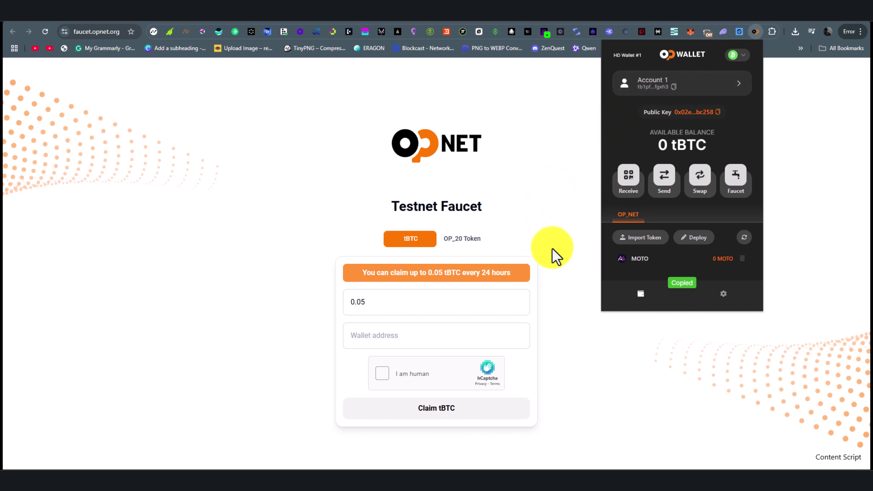
pyautogui.click(414, 336)
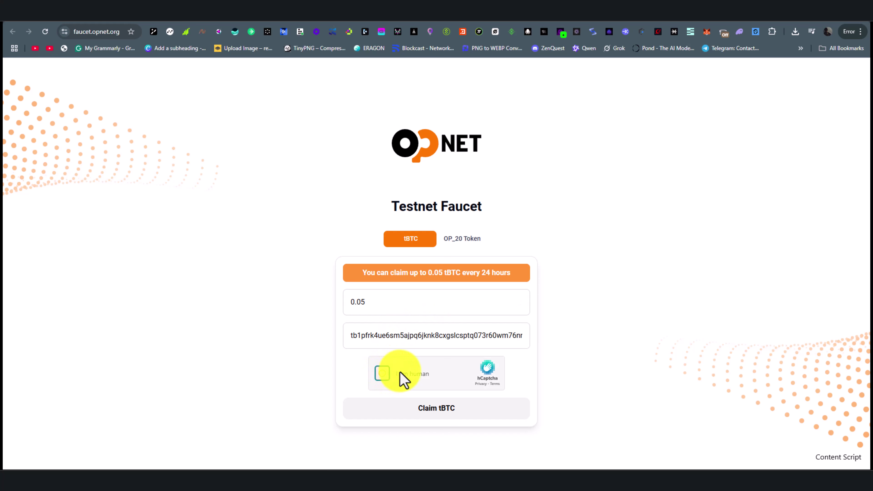
pyautogui.moveTo(564, 320); pyautogui.dragTo(417, 388)
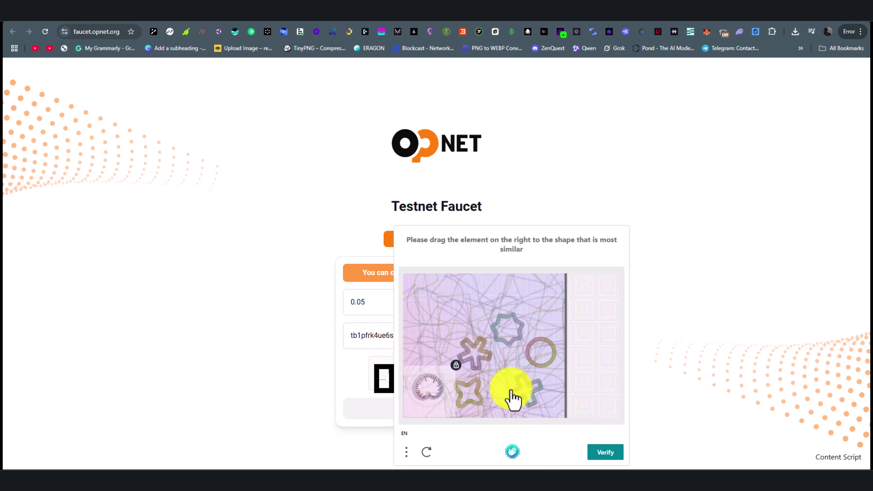
pyautogui.click(618, 453)
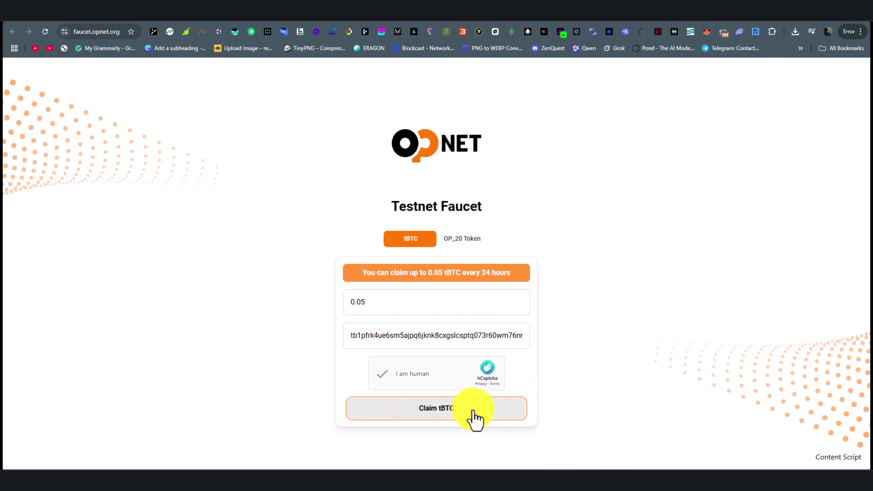
pyautogui.click(474, 417)
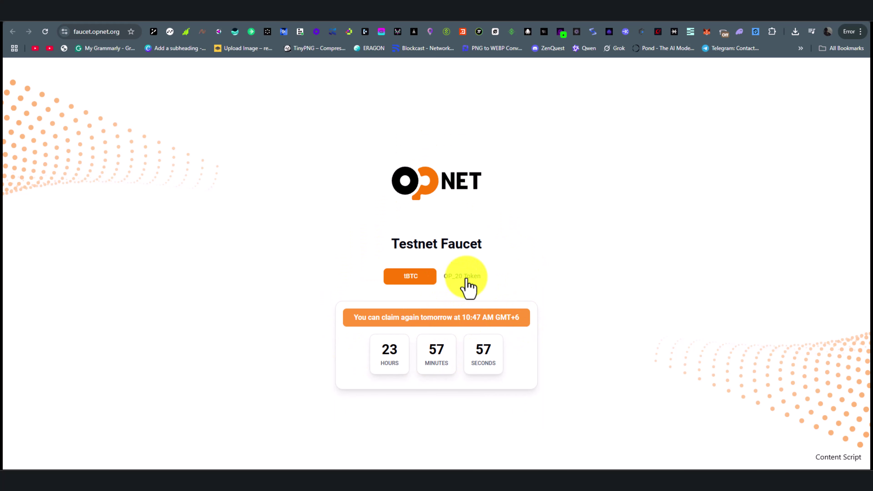
pyautogui.click(467, 279)
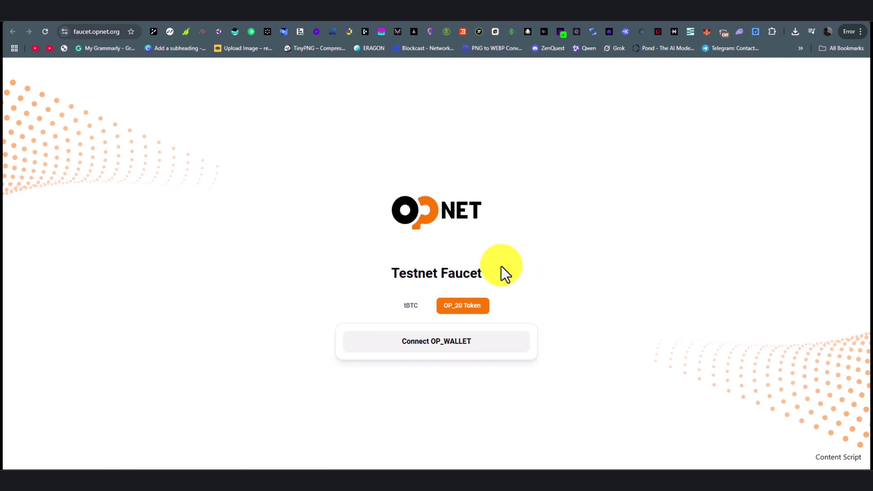
# - Connect OP_WALLET to the faucet and sign the 1,000 $PILL claim
pyautogui.click(493, 342)
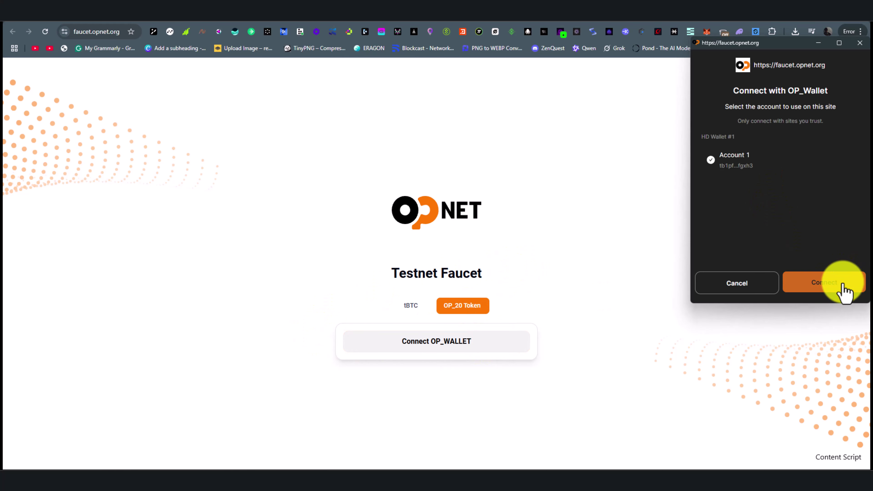
pyautogui.click(842, 285)
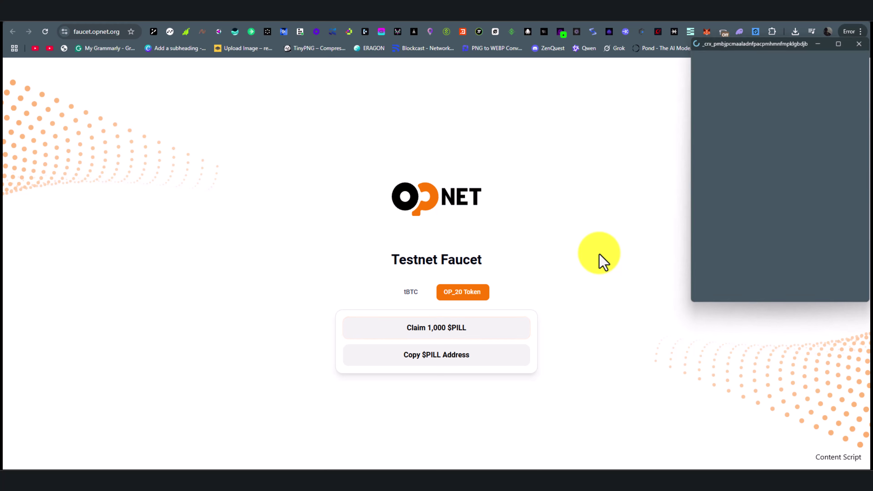
pyautogui.click(852, 286)
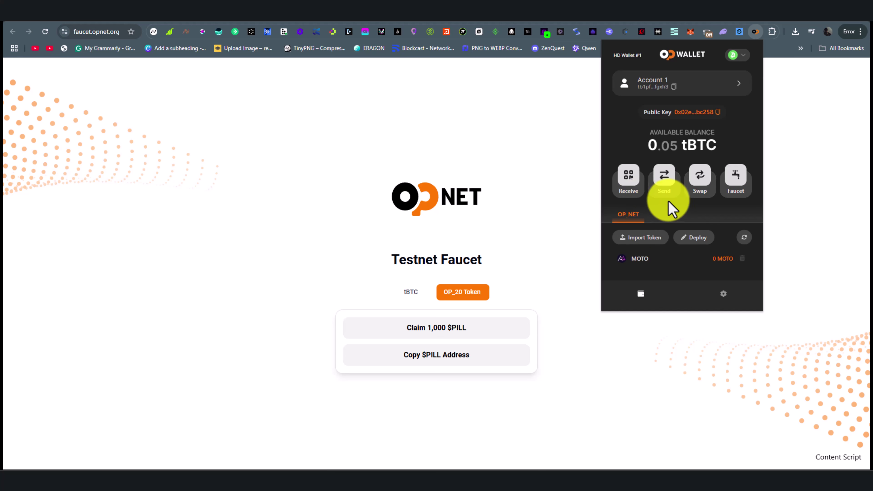
# - Import the PILL token into OP_WALLET's token list
pyautogui.click(641, 235)
pyautogui.click(701, 293)
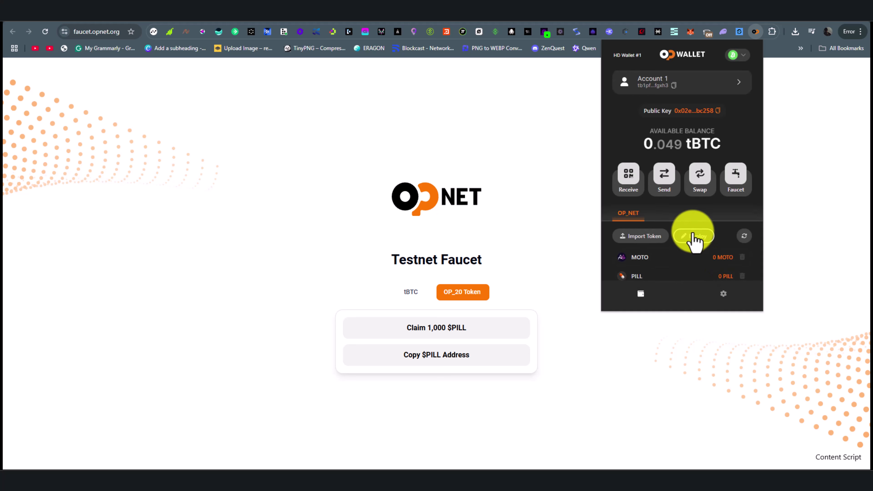
pyautogui.scroll(-1, 689, 223)
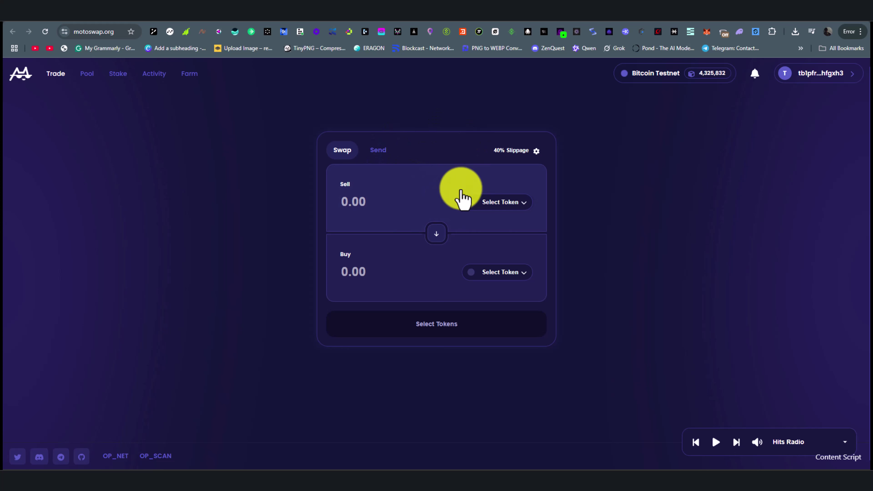
# - Set up a swap selling 0.0001 BTC for MOTO
pyautogui.click(499, 202)
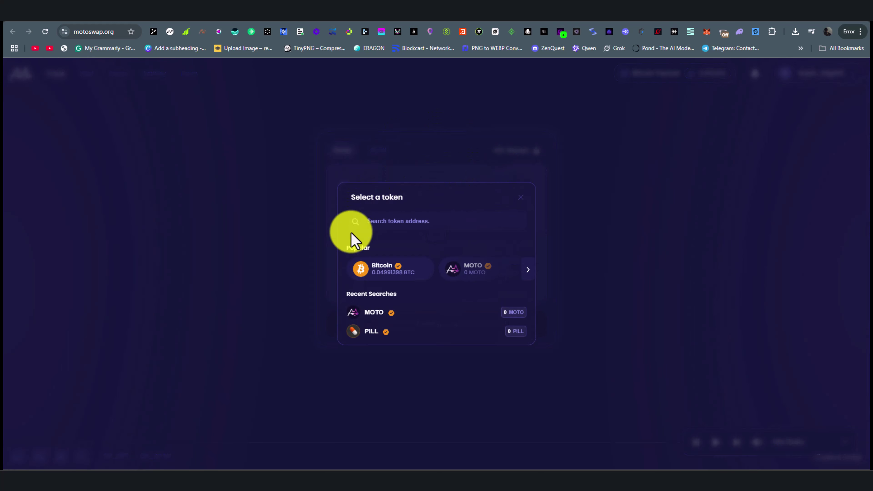
pyautogui.click(387, 273)
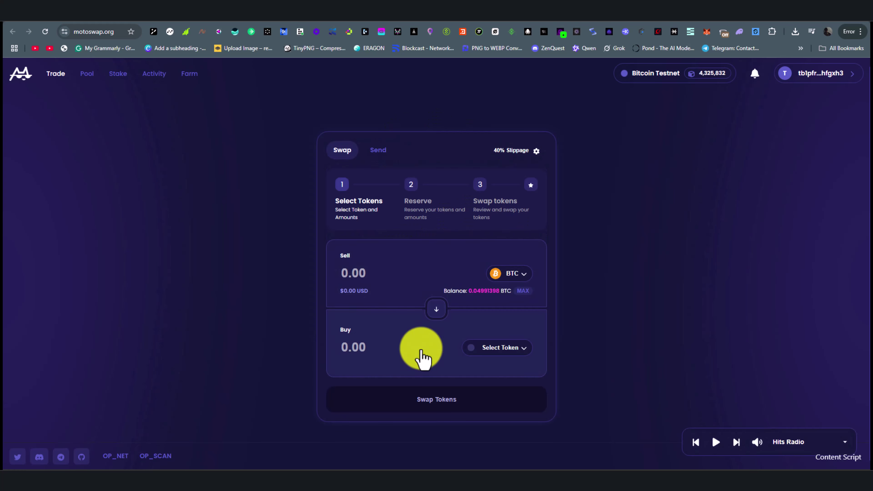
pyautogui.click(485, 347)
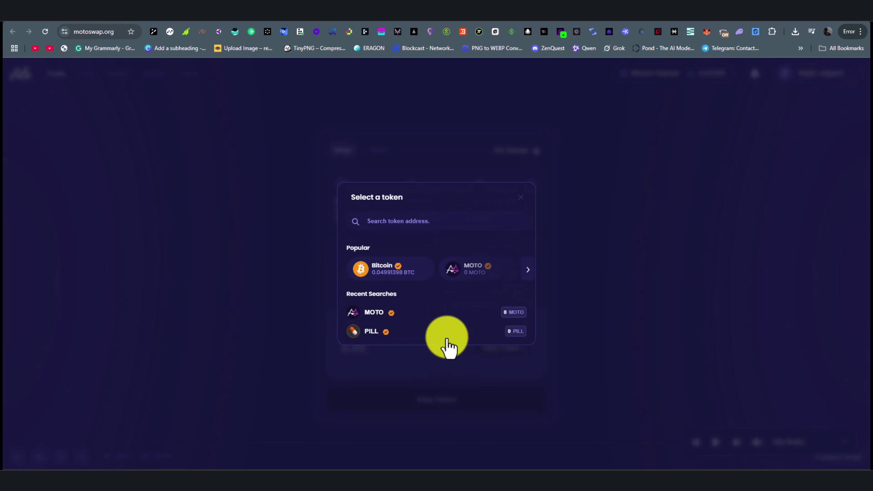
pyautogui.click(415, 313)
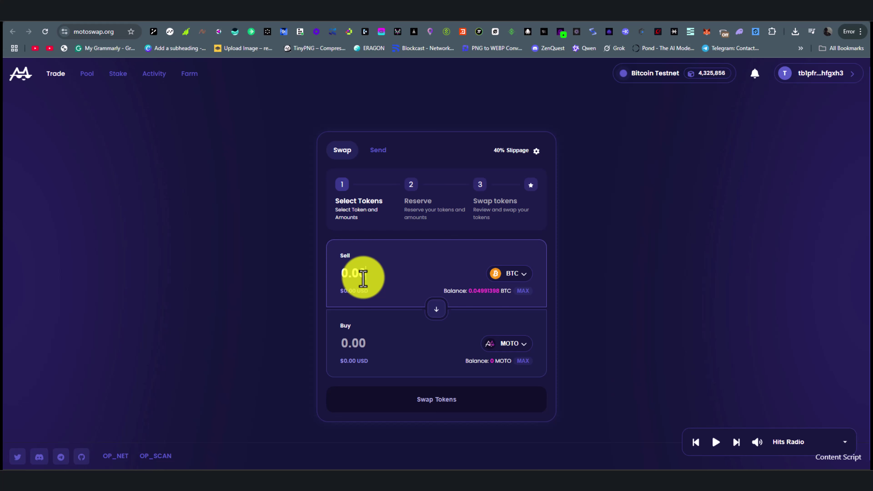
pyautogui.click(362, 279)
pyautogui.write('0.0001')
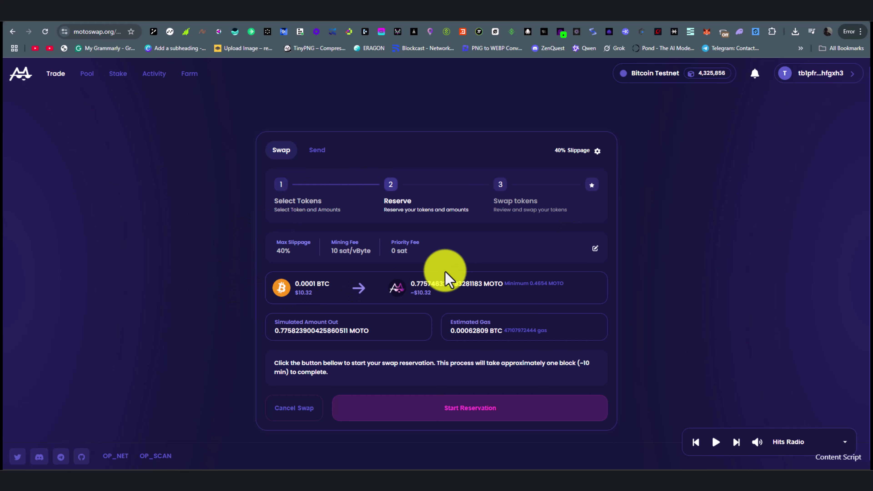
# - Reserve the swap, sign it in OP_WALLET, and confirm it is pending in Notifications and Activity
pyautogui.click(544, 420)
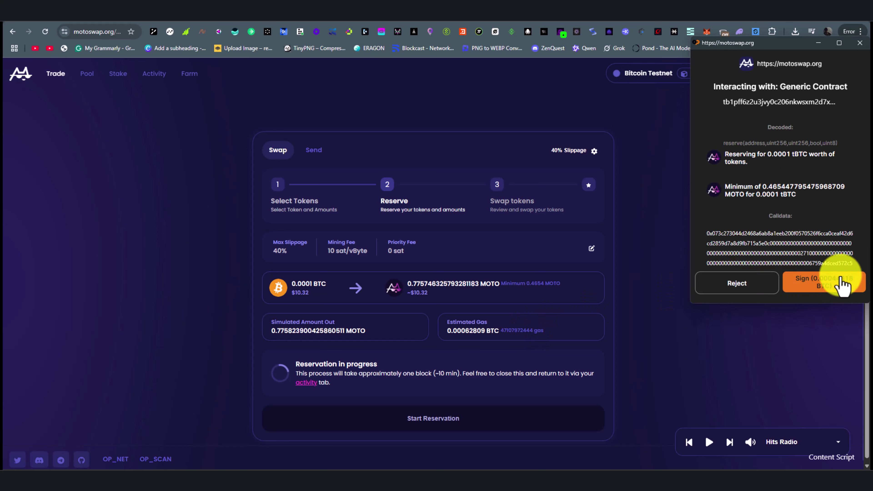
pyautogui.click(847, 292)
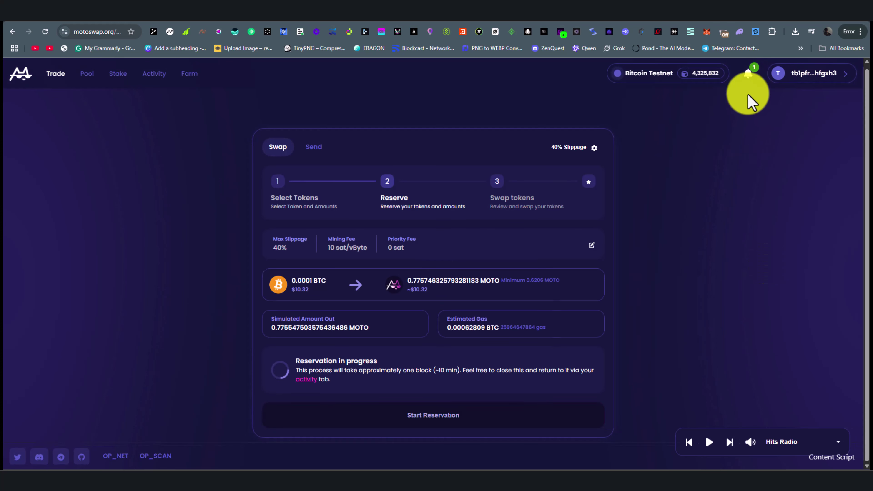
pyautogui.click(748, 73)
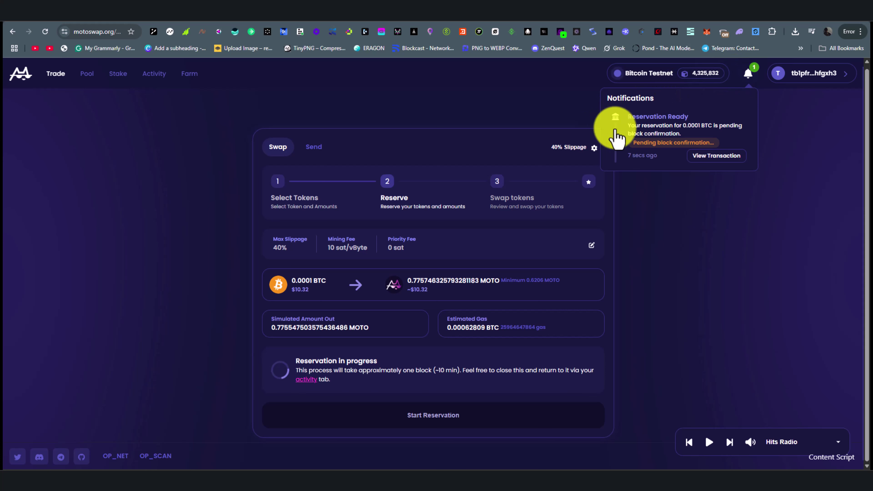
pyautogui.click(150, 75)
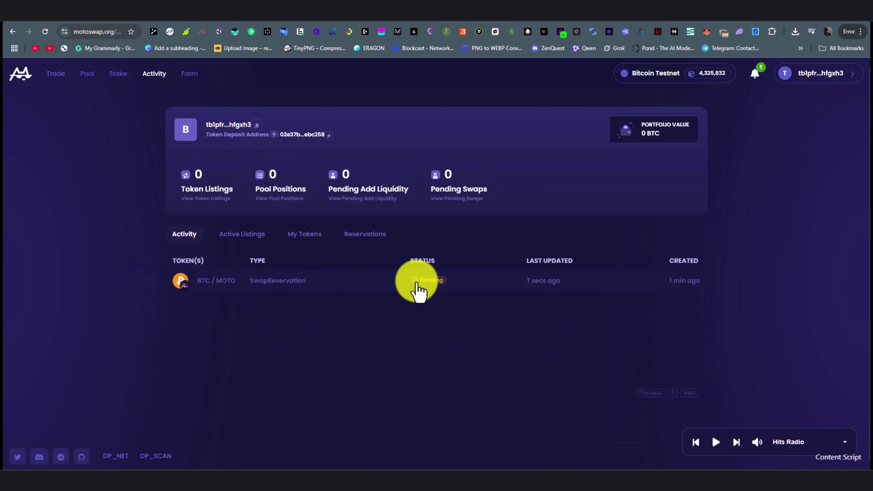
pyautogui.click(67, 79)
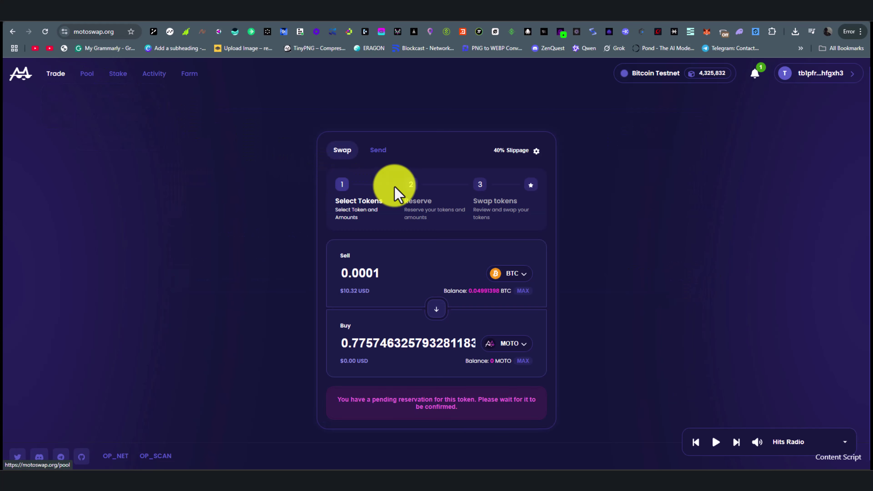
# - Browse Motoswap's Send, Pool and Stake pages
pyautogui.click(379, 151)
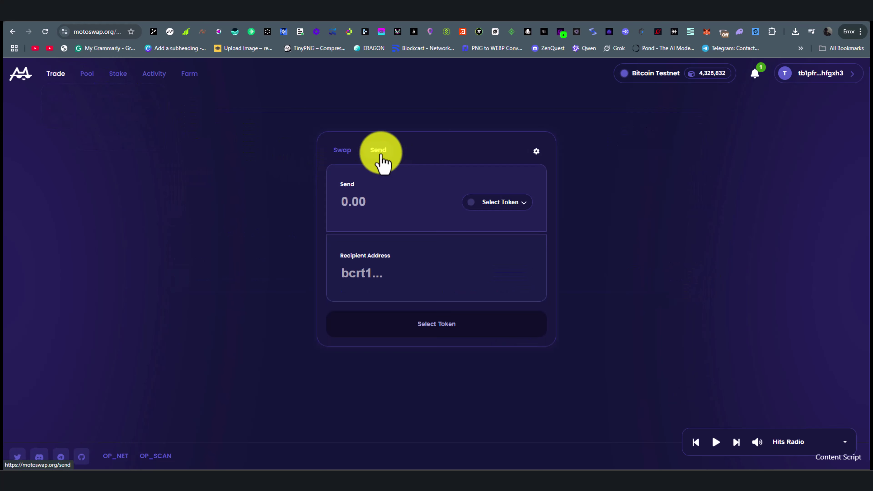
pyautogui.click(87, 73)
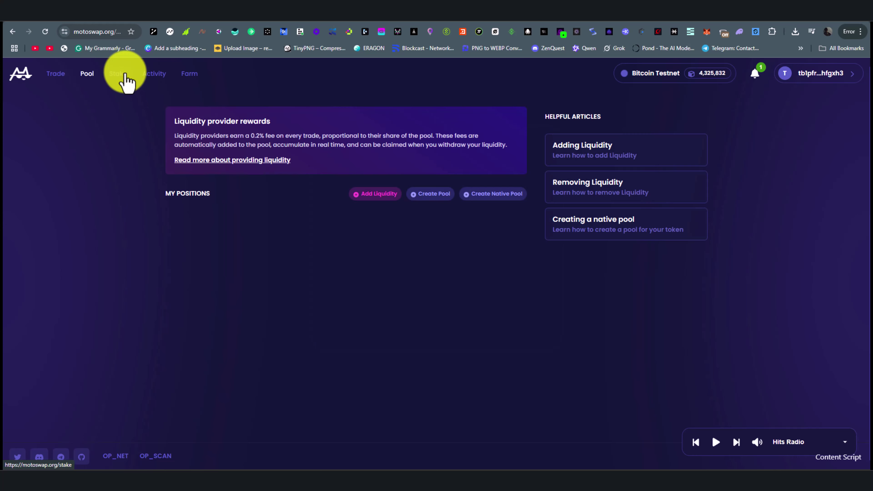
pyautogui.click(122, 74)
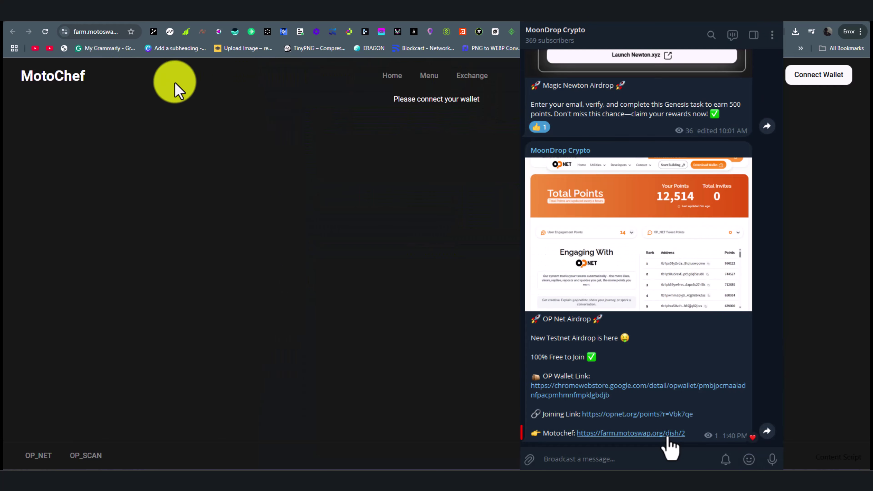
# - Connect the OP_WALLET account to MotoChef
pyautogui.click(816, 80)
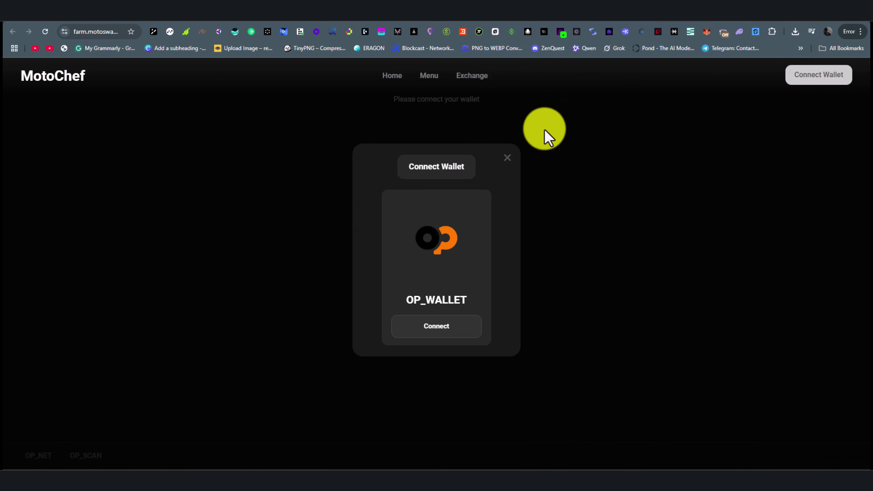
pyautogui.click(459, 339)
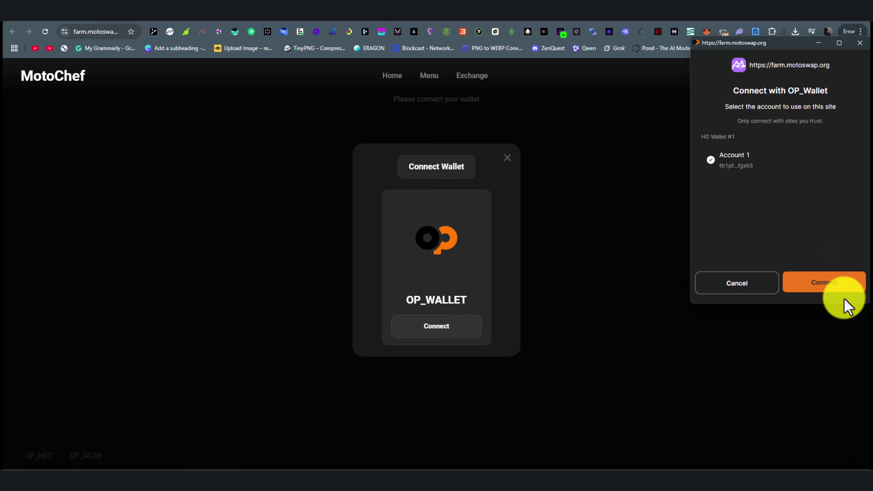
pyautogui.click(843, 290)
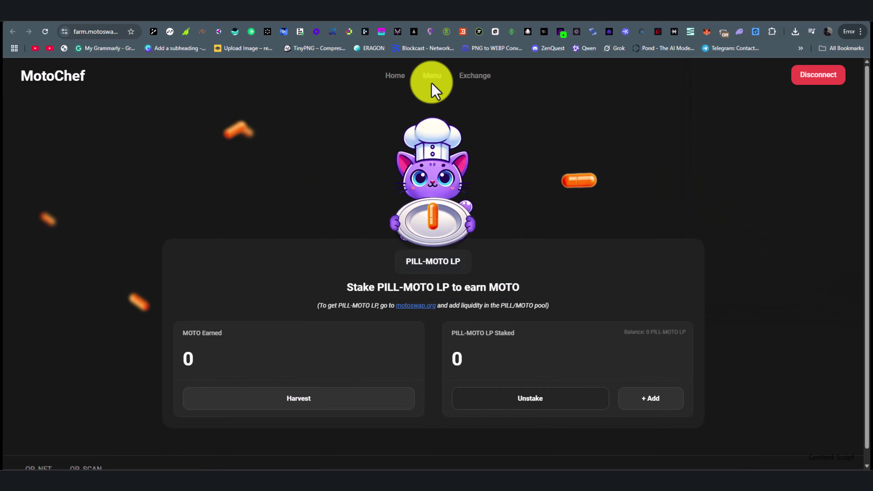
# - Try staking 0.0001 BTC in the BITCOIN dish, rejected below the 0.00012 BTC minimum
pyautogui.click(433, 78)
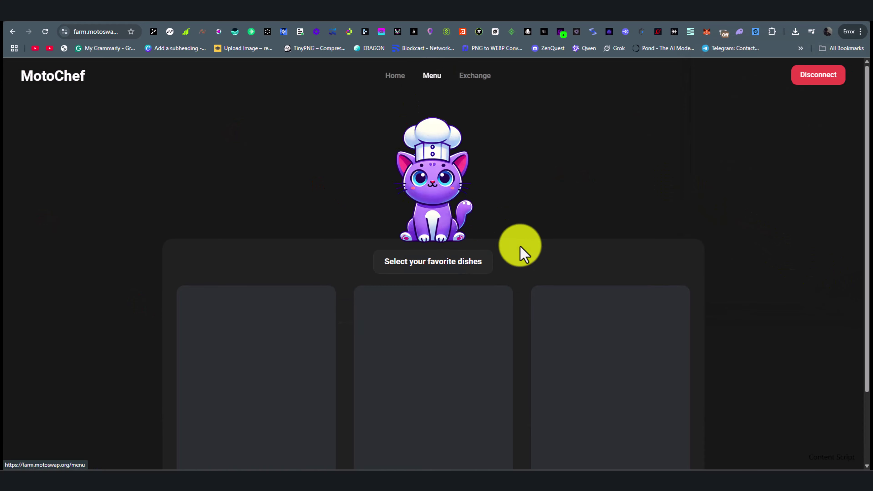
pyautogui.scroll(-3, 361, 248)
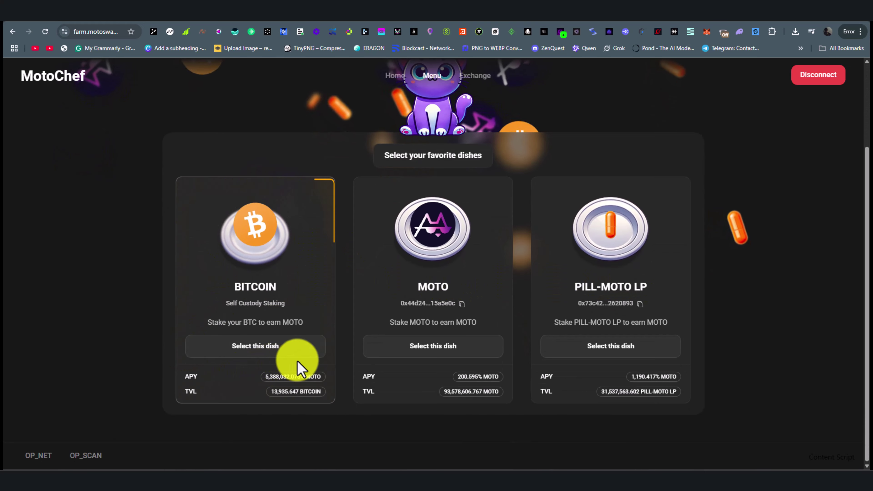
pyautogui.click(288, 351)
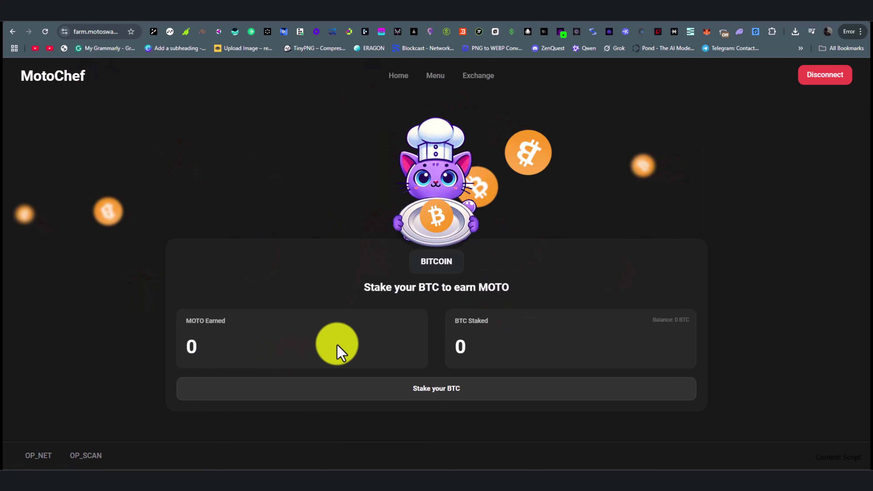
pyautogui.click(468, 393)
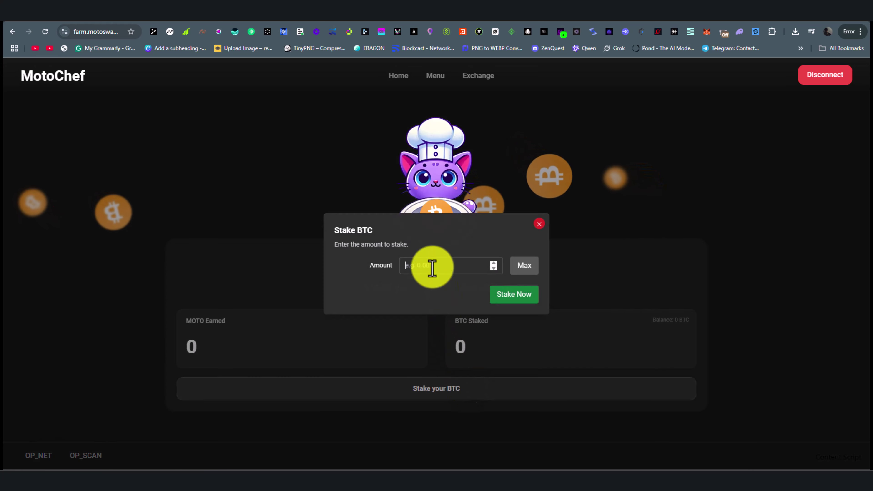
pyautogui.write('0.0001')
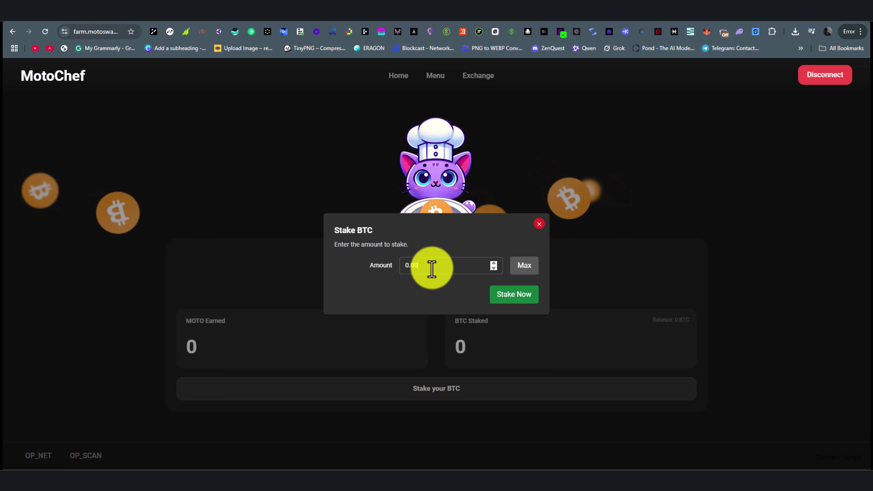
pyautogui.click(521, 298)
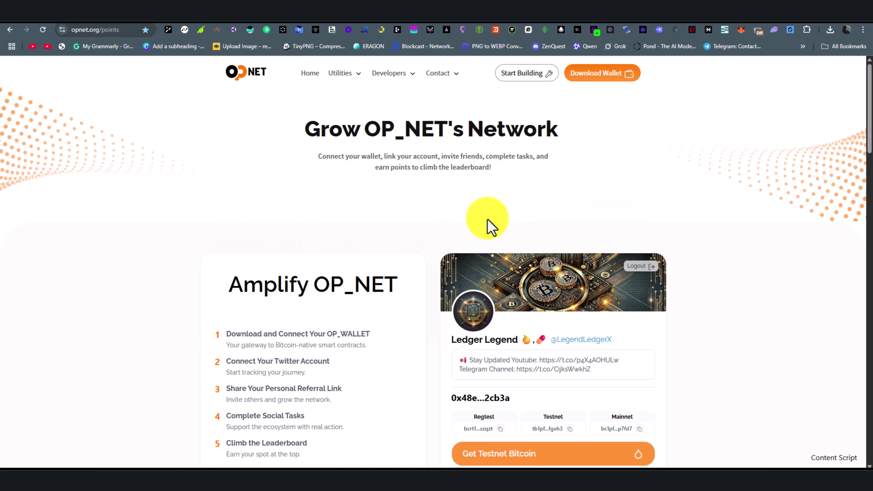
# - Scroll the points page to the Total Points banner showing 12,514 points
pyautogui.scroll(-8, 450, 220)
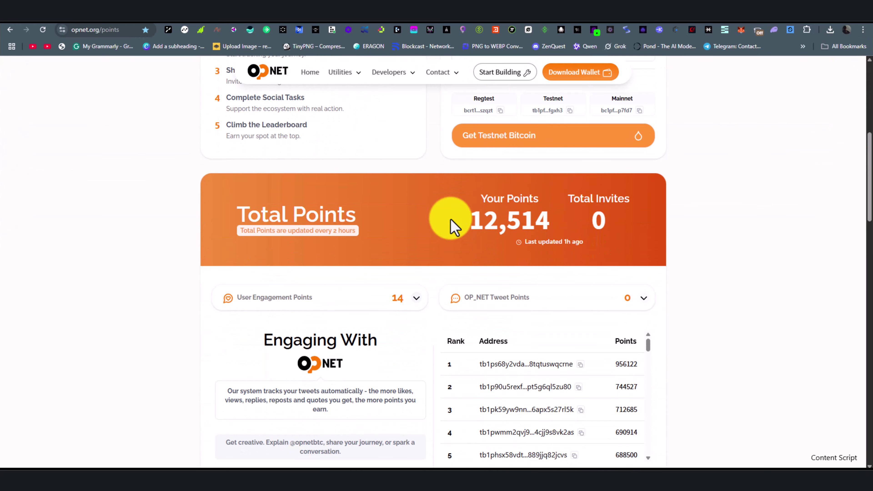
pyautogui.scroll(-12, 423, 202)
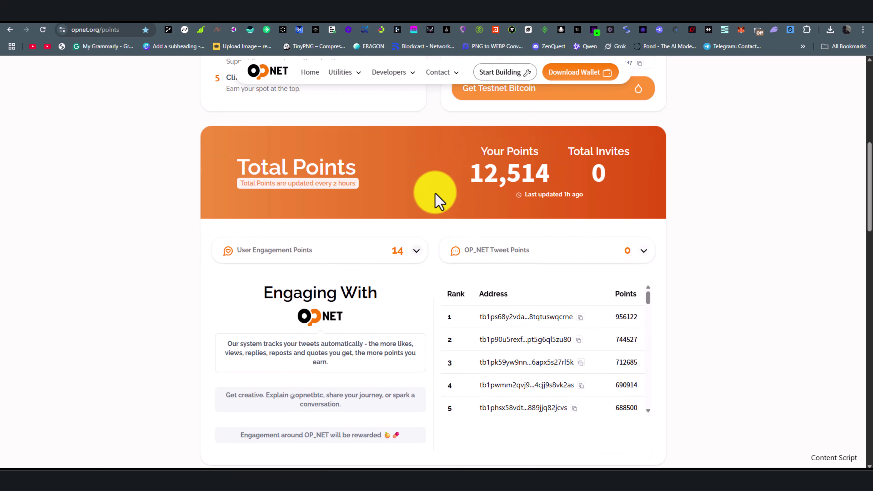
pyautogui.scroll(-4, 445, 198)
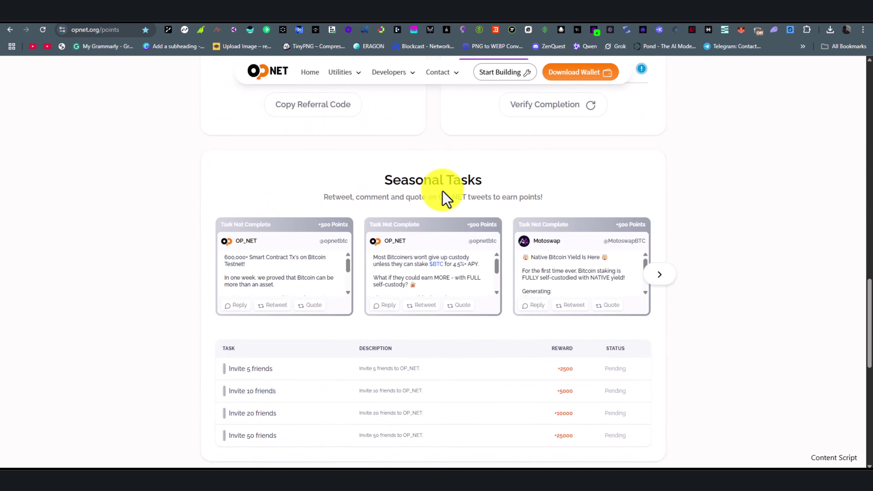
pyautogui.scroll(20, 445, 198)
pyautogui.scroll(-5, 445, 198)
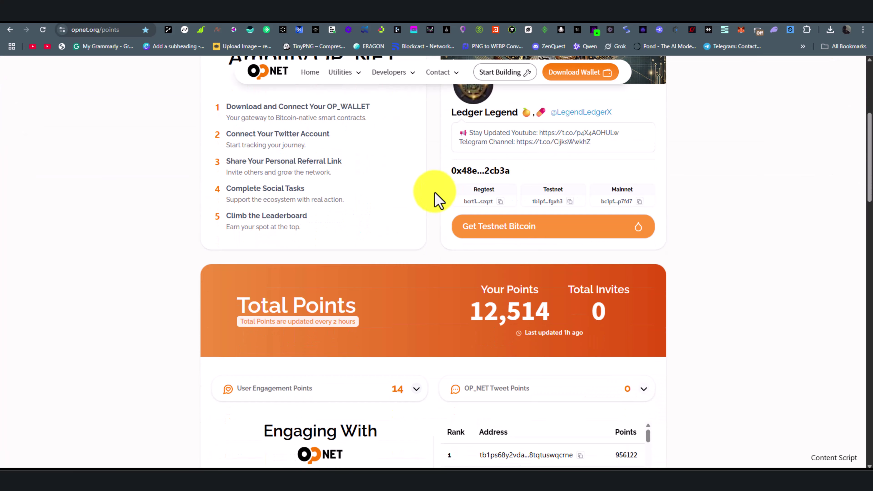
pyautogui.scroll(-1, 431, 200)
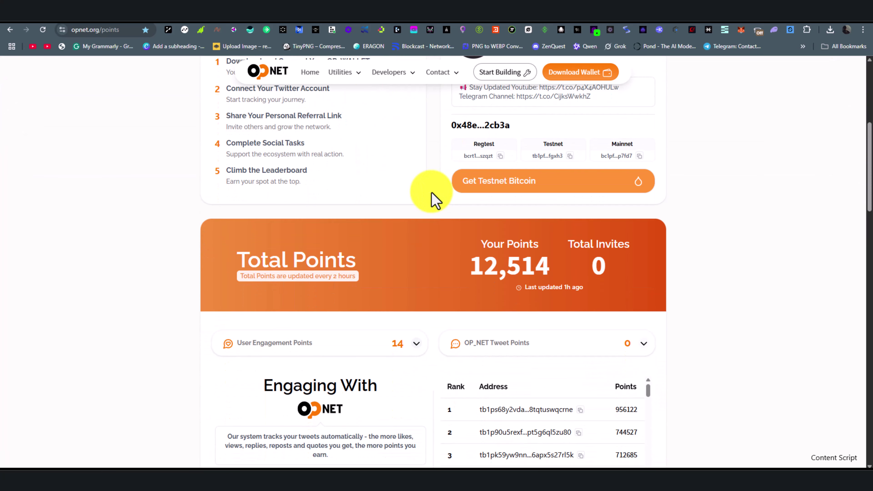